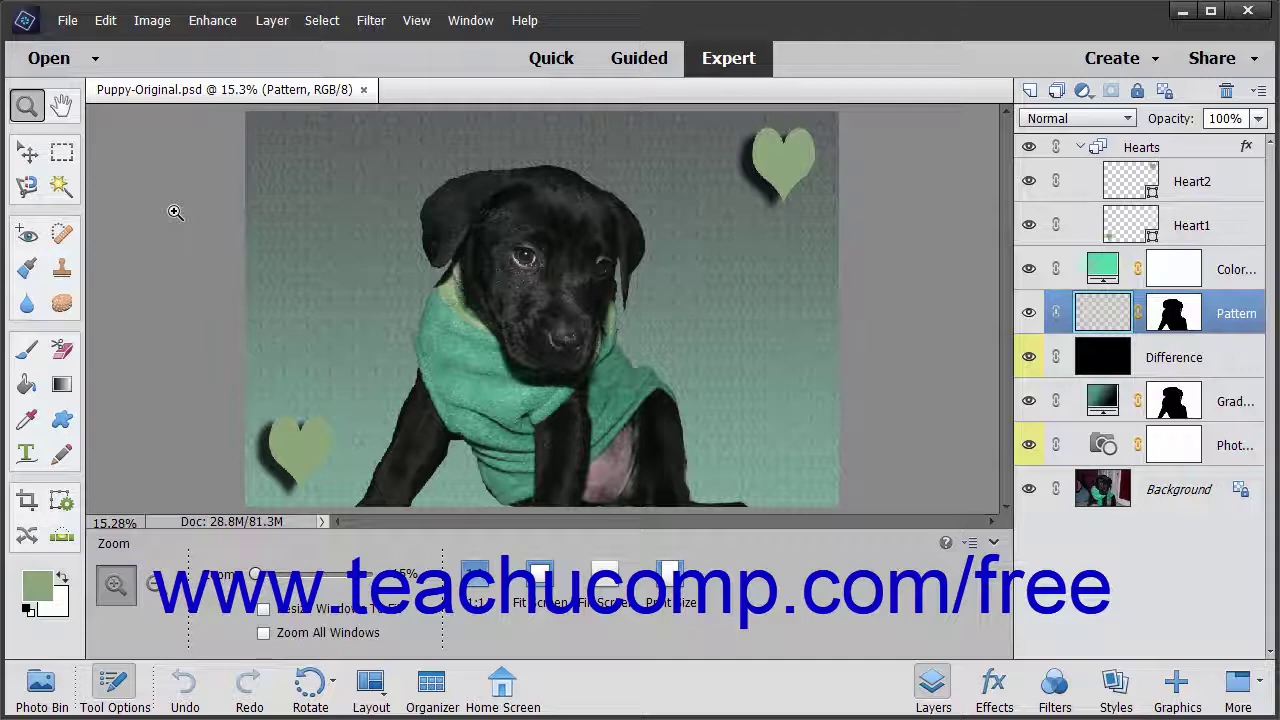
Open the File menu for the puppy image.
click(65, 20)
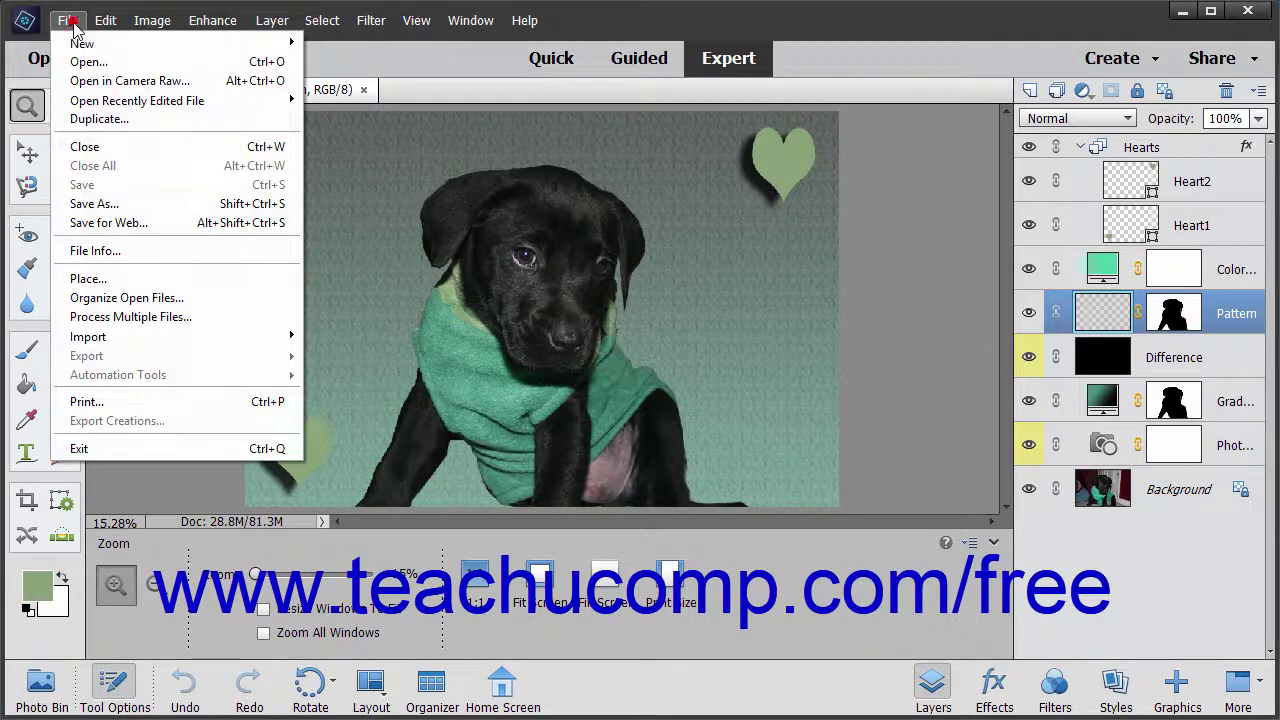
Choose Print to preview the puppy image as a 4" x 6" print on Letter paper.
click(108, 400)
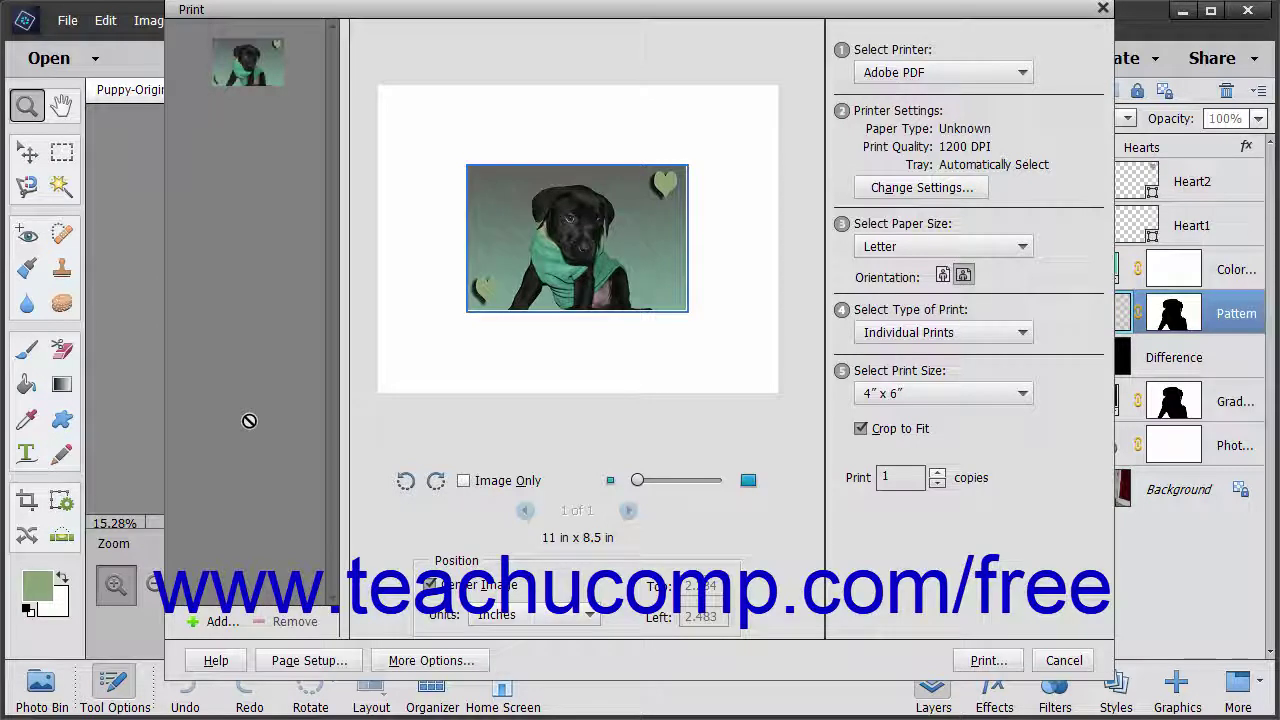
Add the first two browser photos, the children's portrait and the blue shed, to the print job.
click(233, 625)
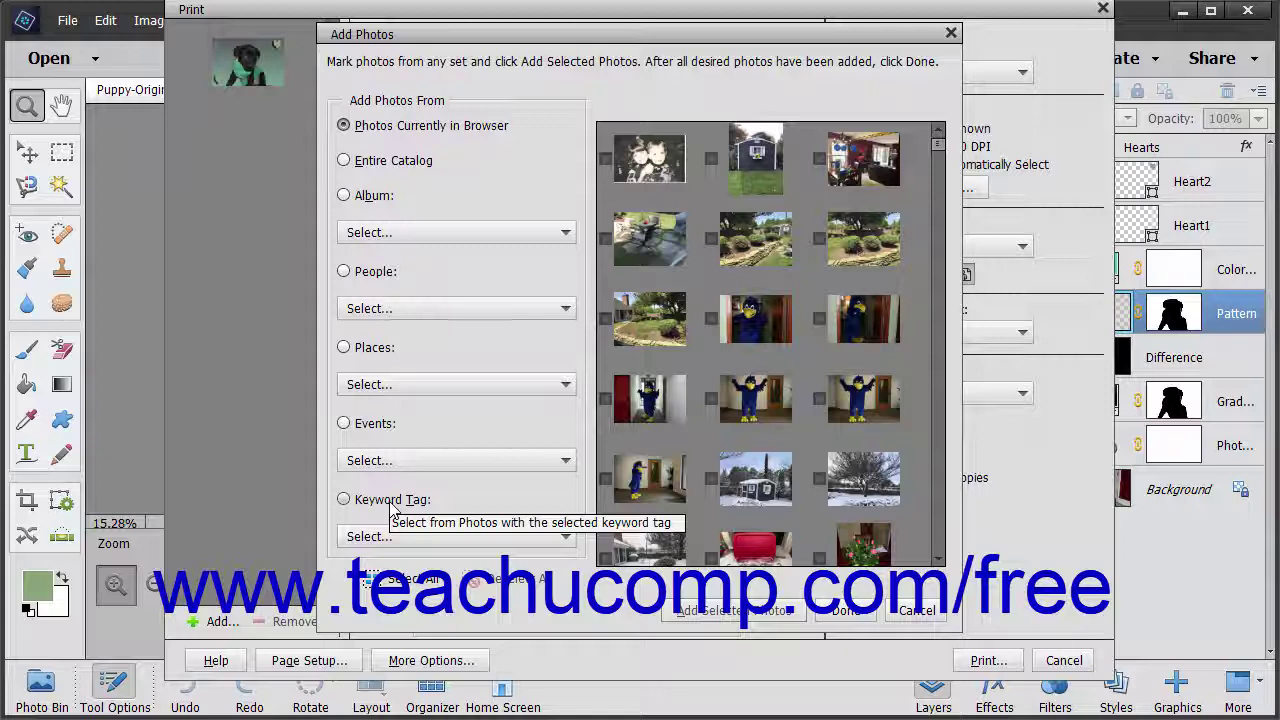
click(345, 126)
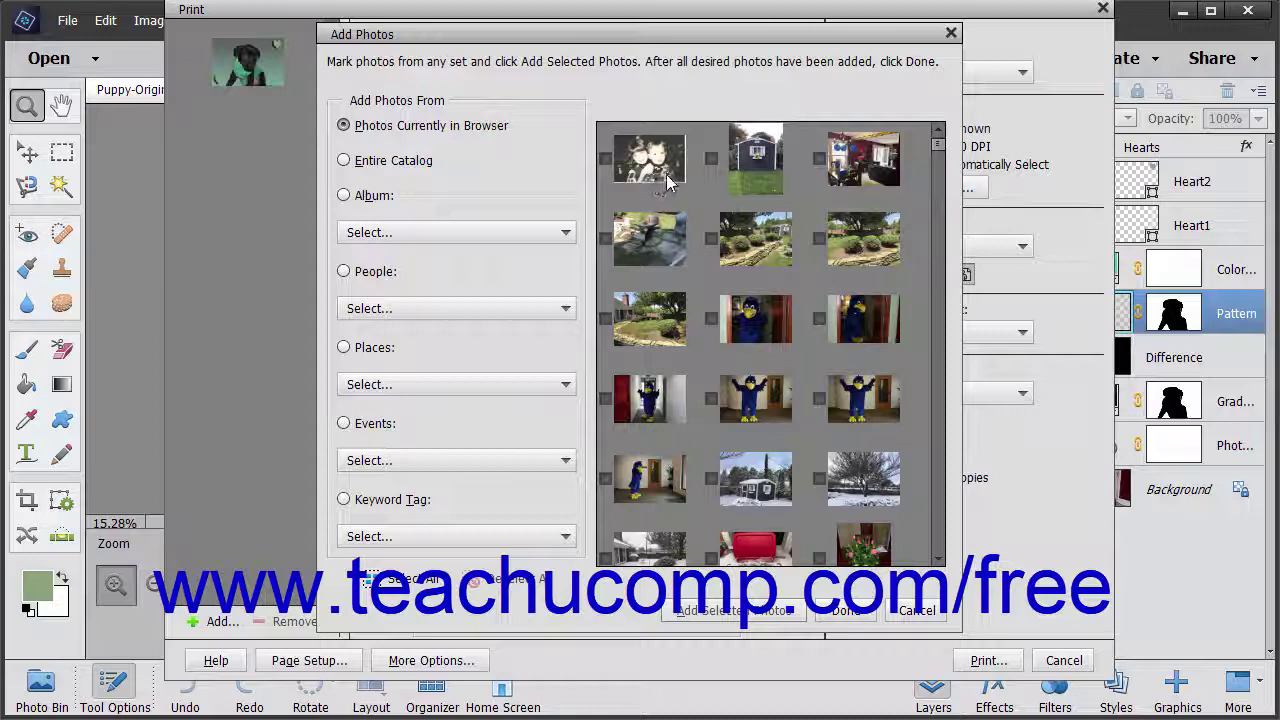
click(633, 160)
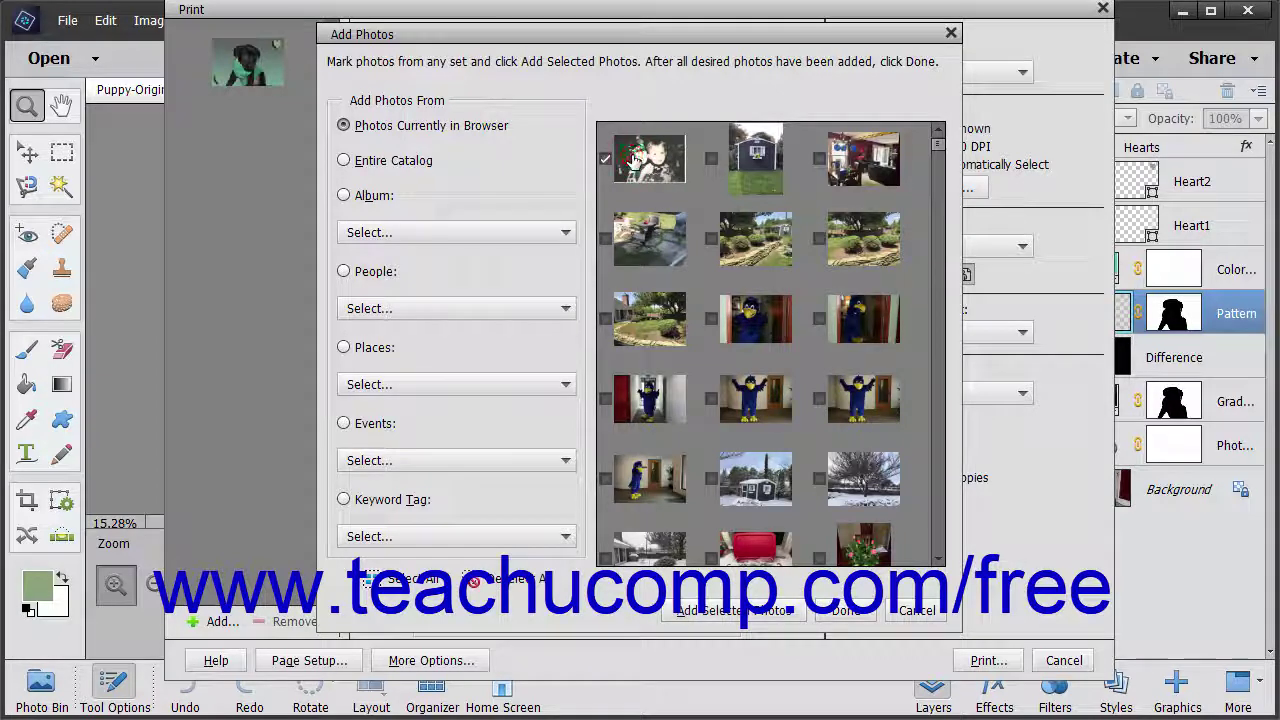
click(744, 176)
click(784, 612)
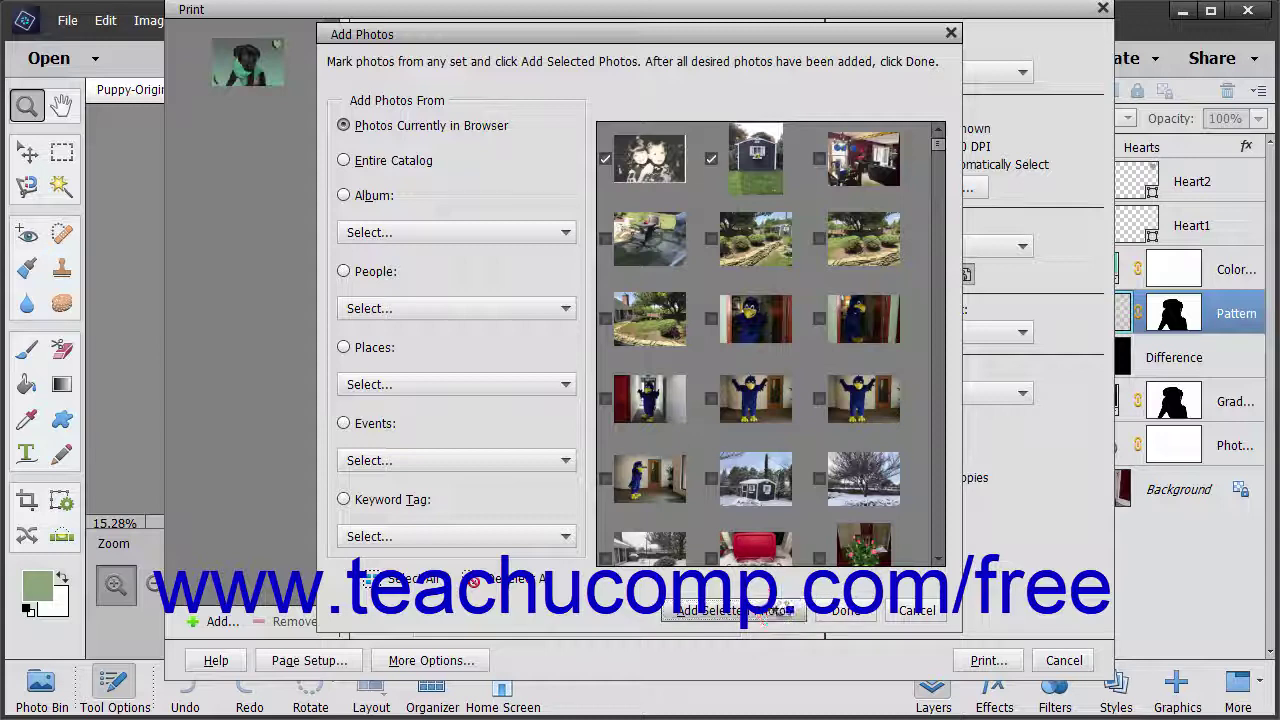
click(845, 611)
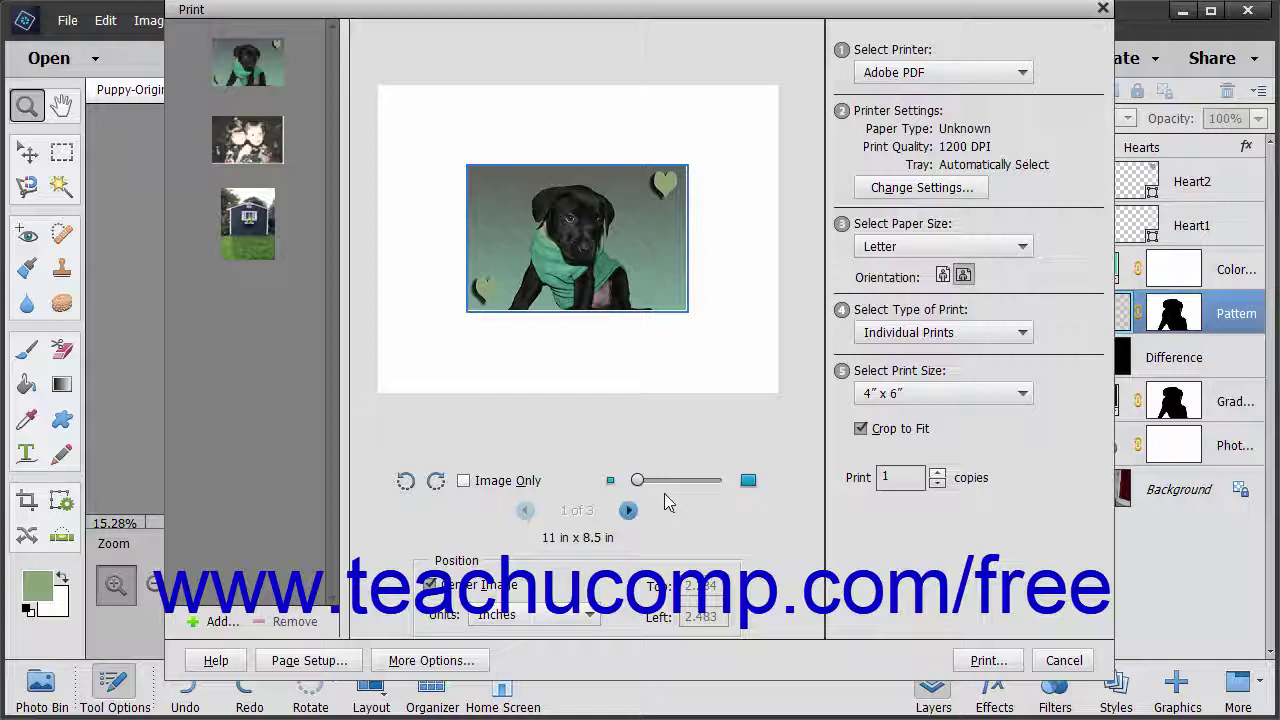
Remove the blue shed photo and check the remaining puppy and children pages.
click(226, 124)
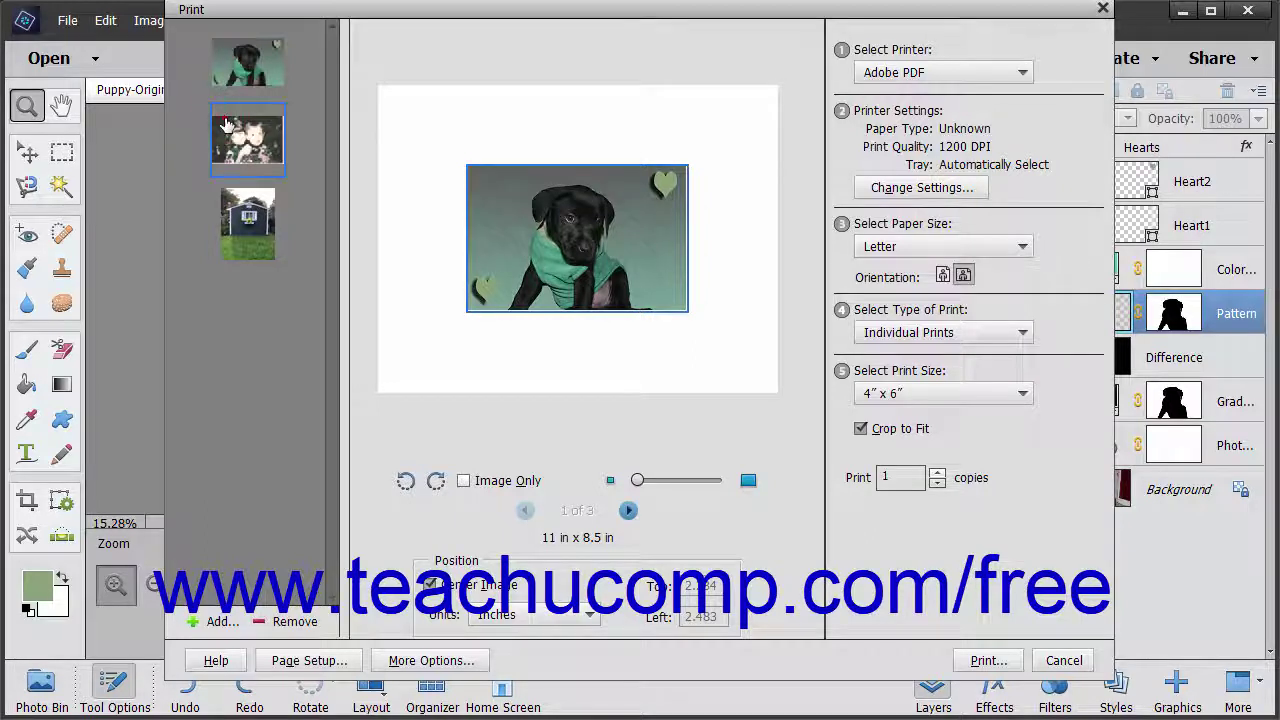
click(250, 222)
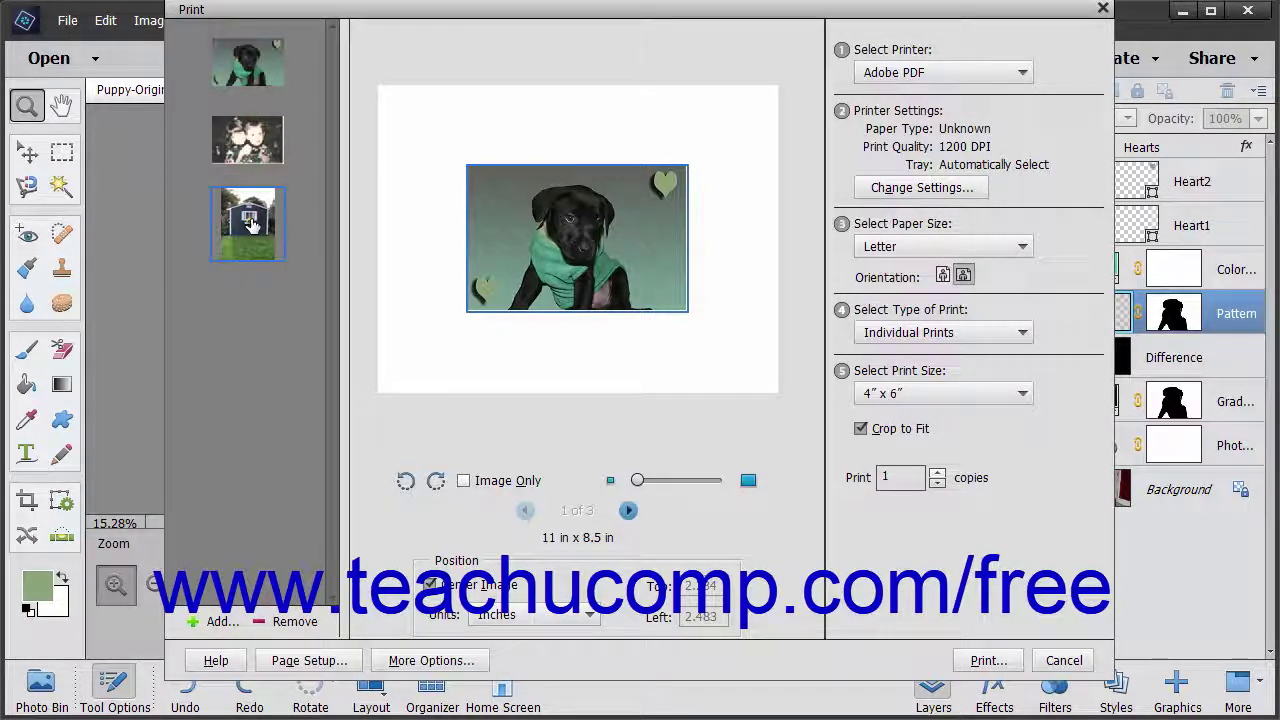
click(295, 622)
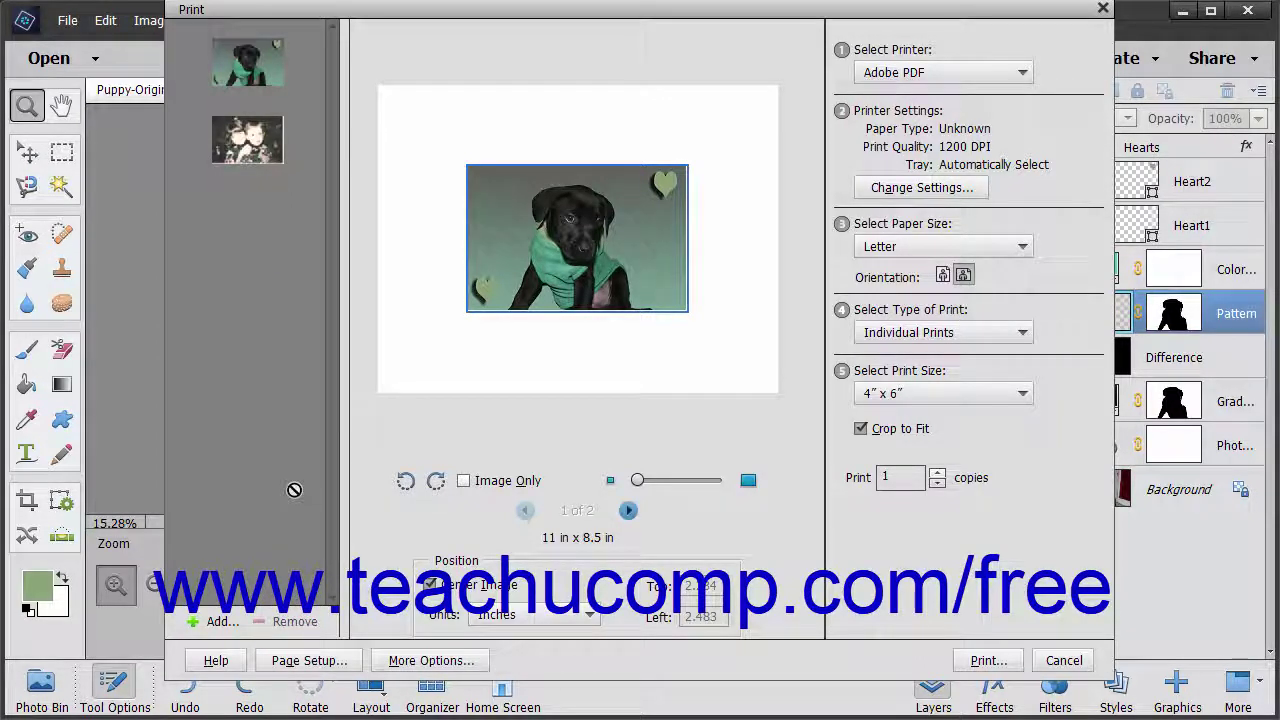
click(628, 512)
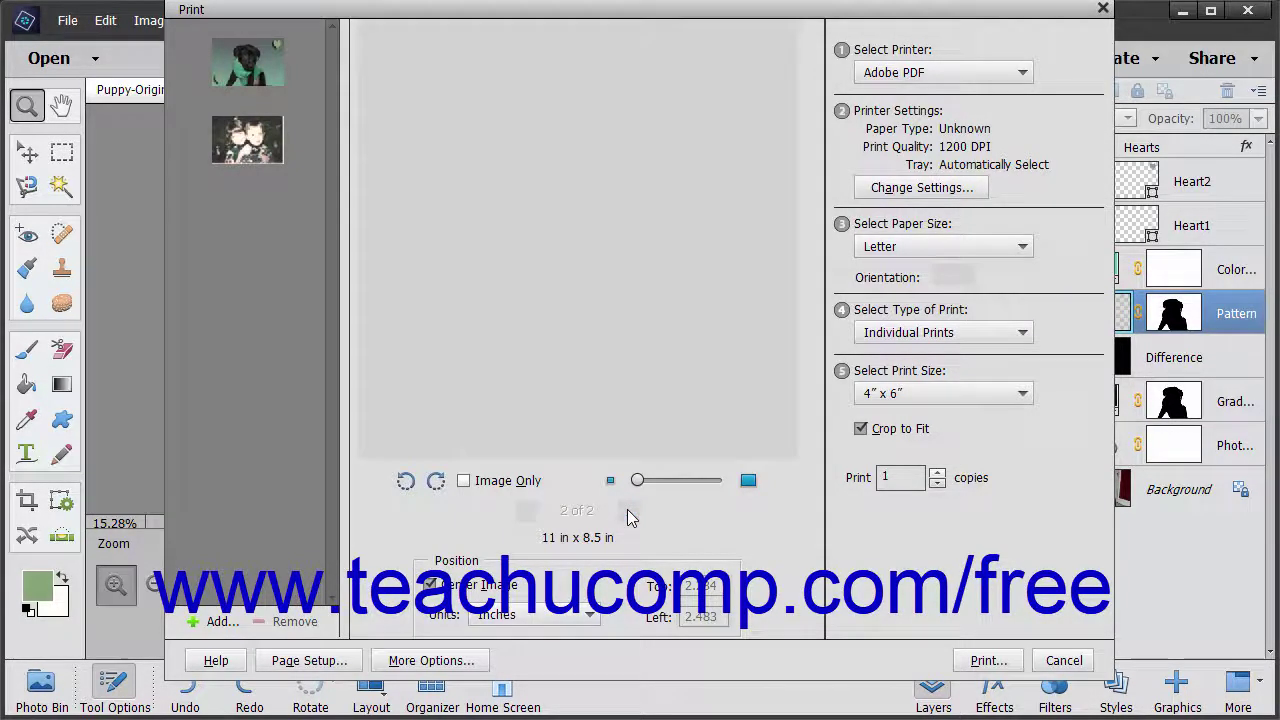
click(525, 511)
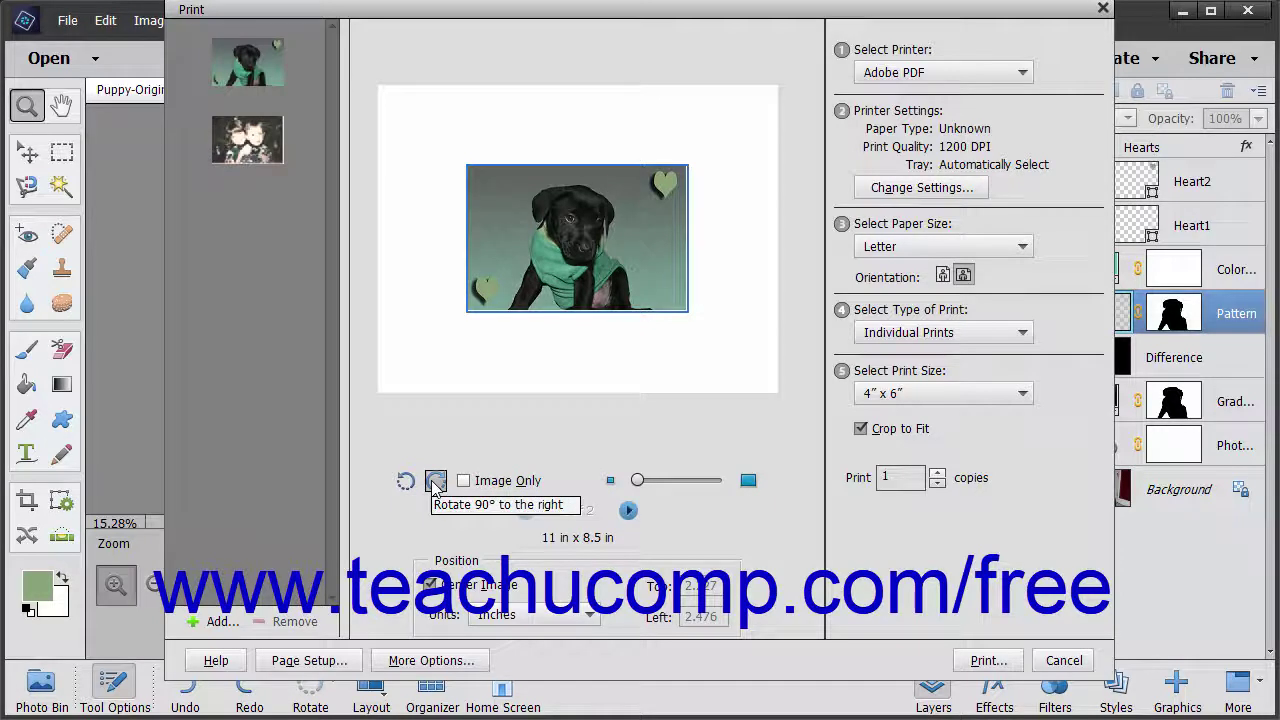
Toggle Image Only on and off, then reset the puppy photo's zoom to smallest scale.
click(492, 481)
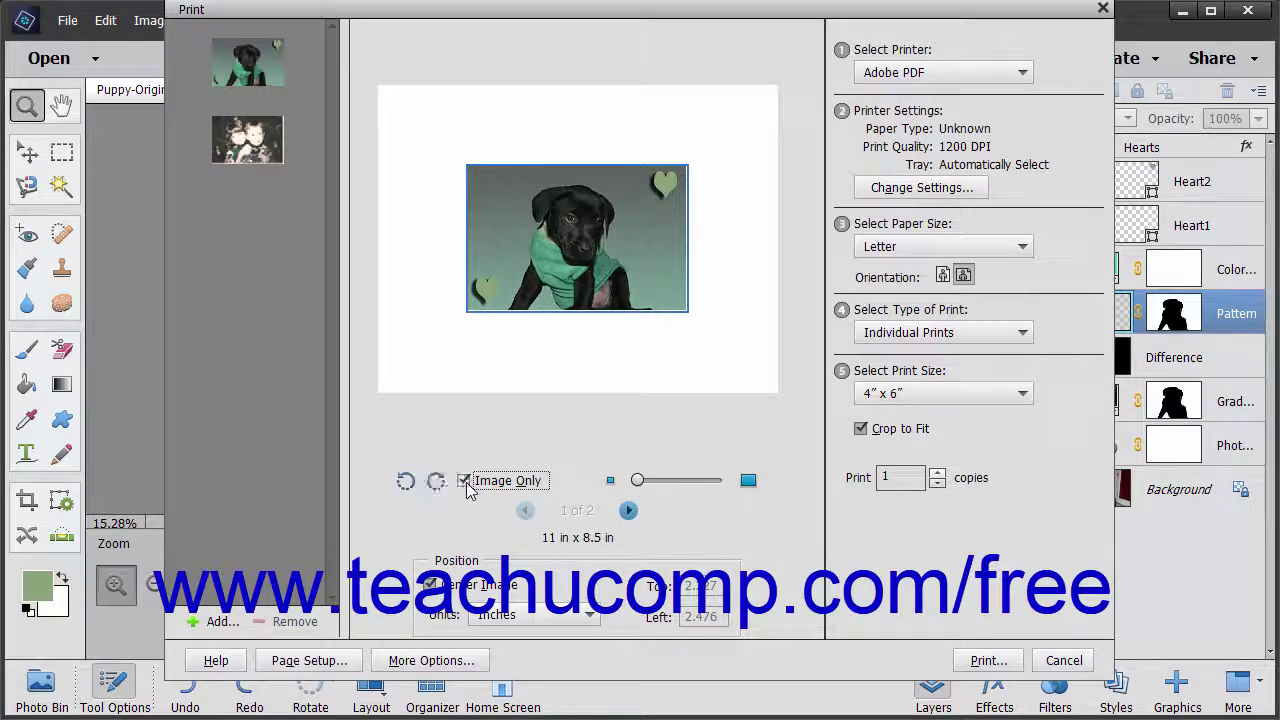
click(464, 481)
drag(634, 483, 670, 485)
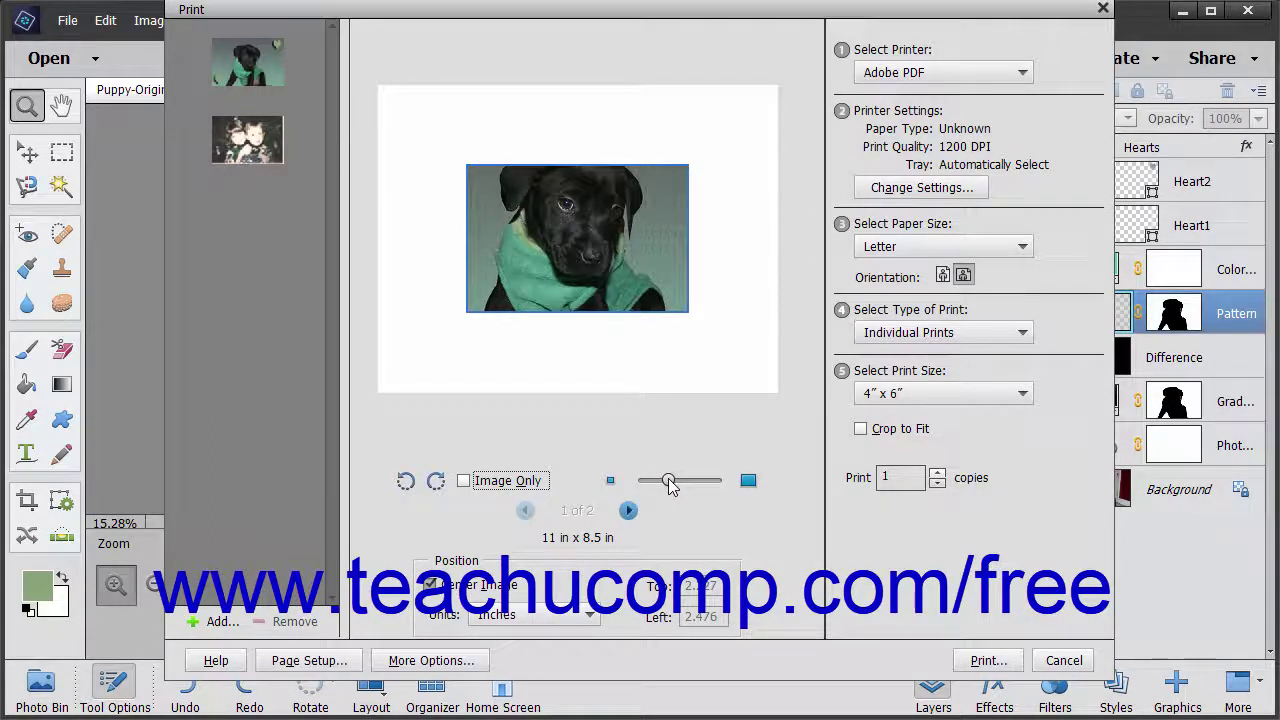
click(610, 481)
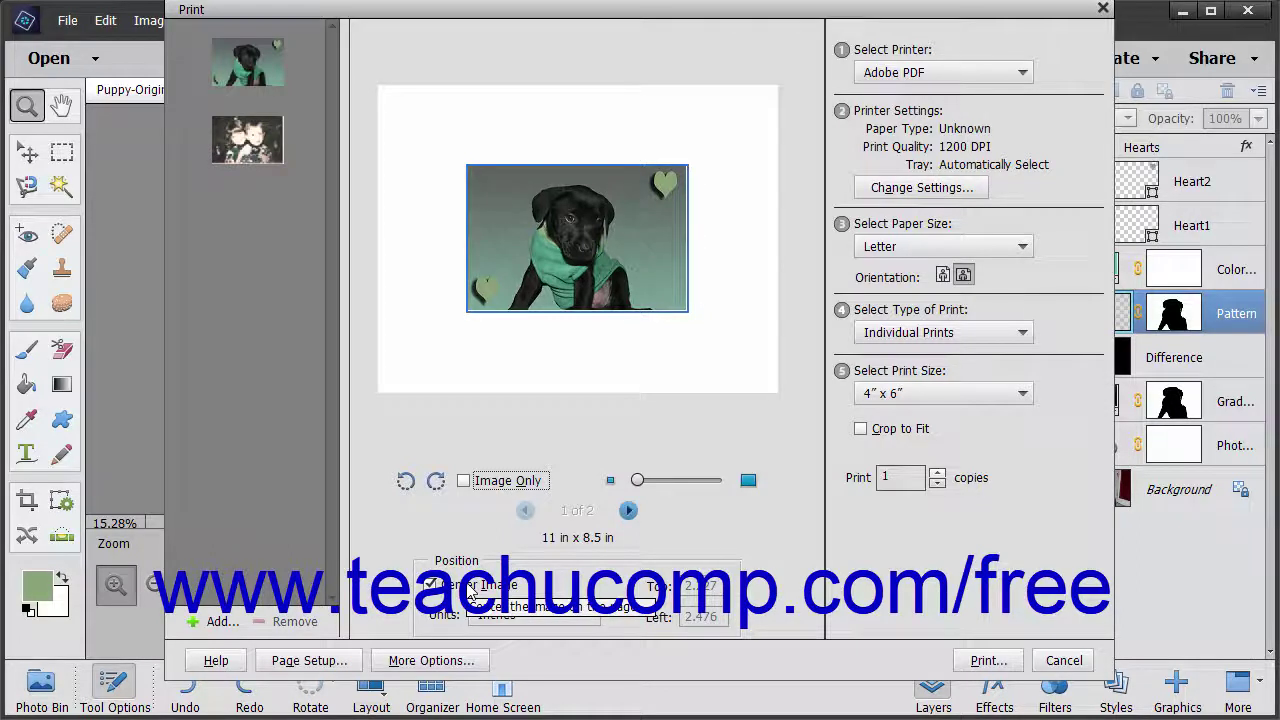
Turn off Center Image and set the Top and Left offsets to 0 inches.
click(476, 586)
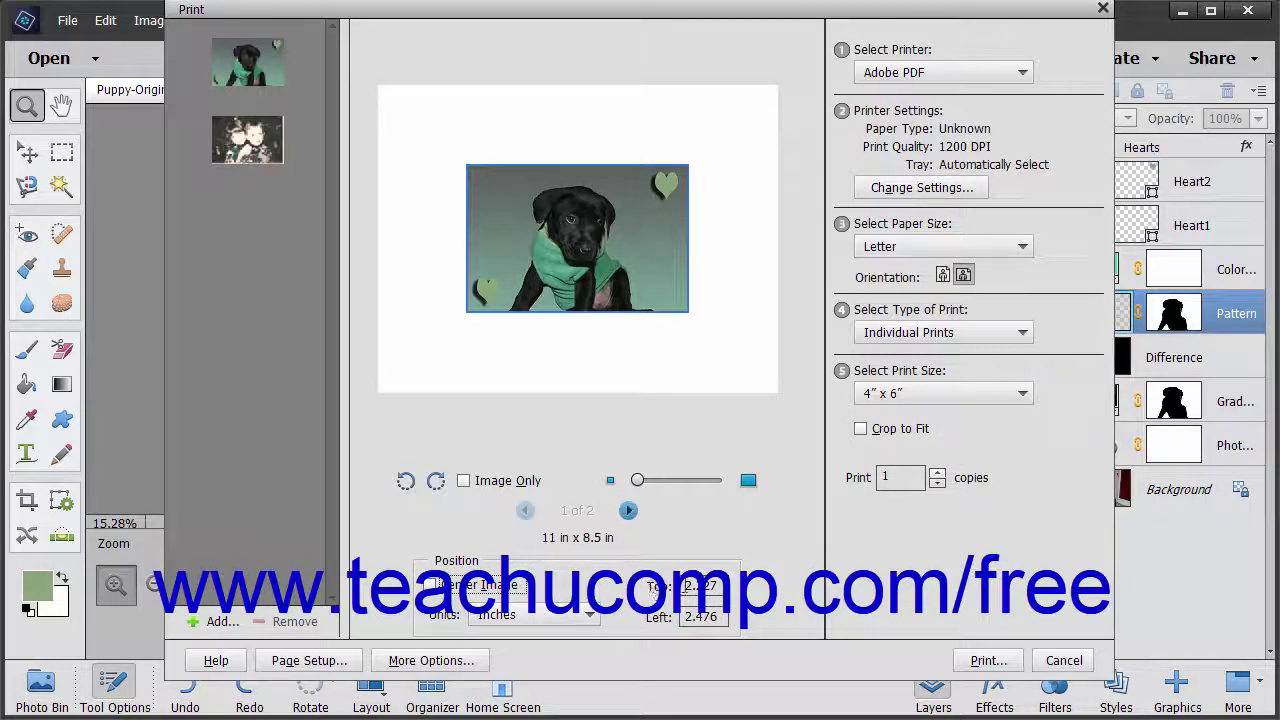
drag(685, 586, 786, 596)
text(0)
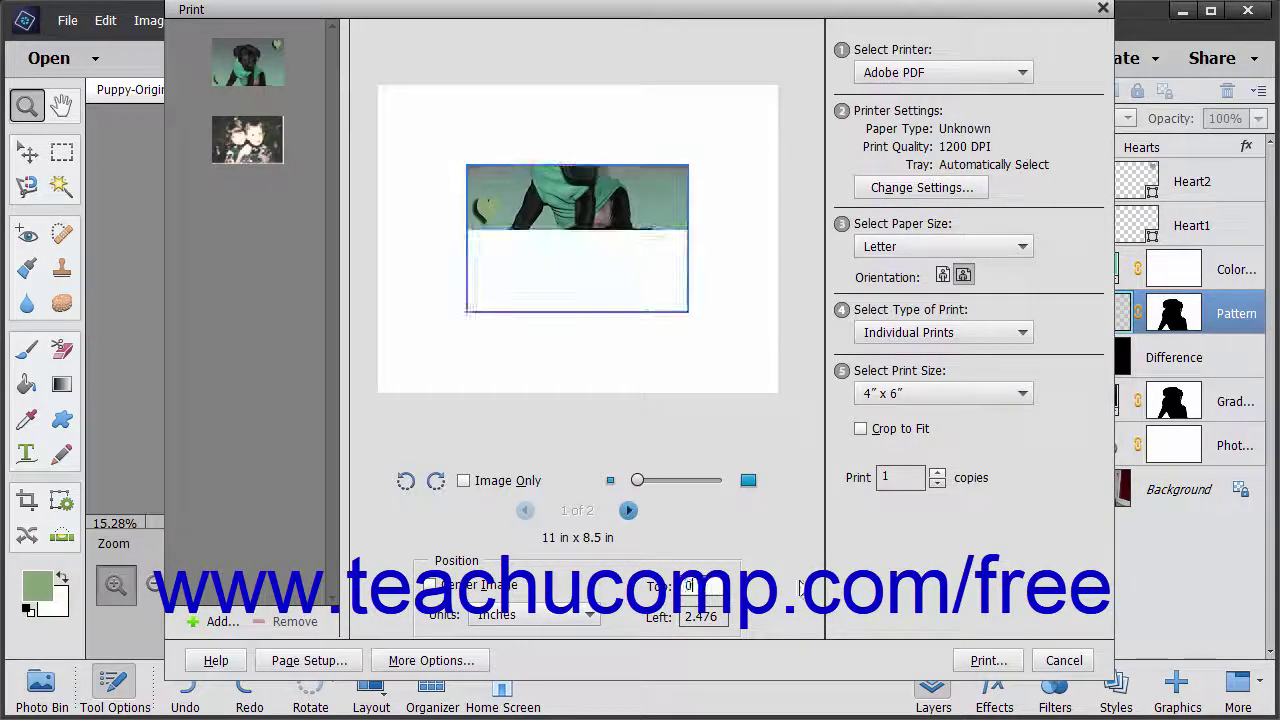
key(Tab)
text(0)
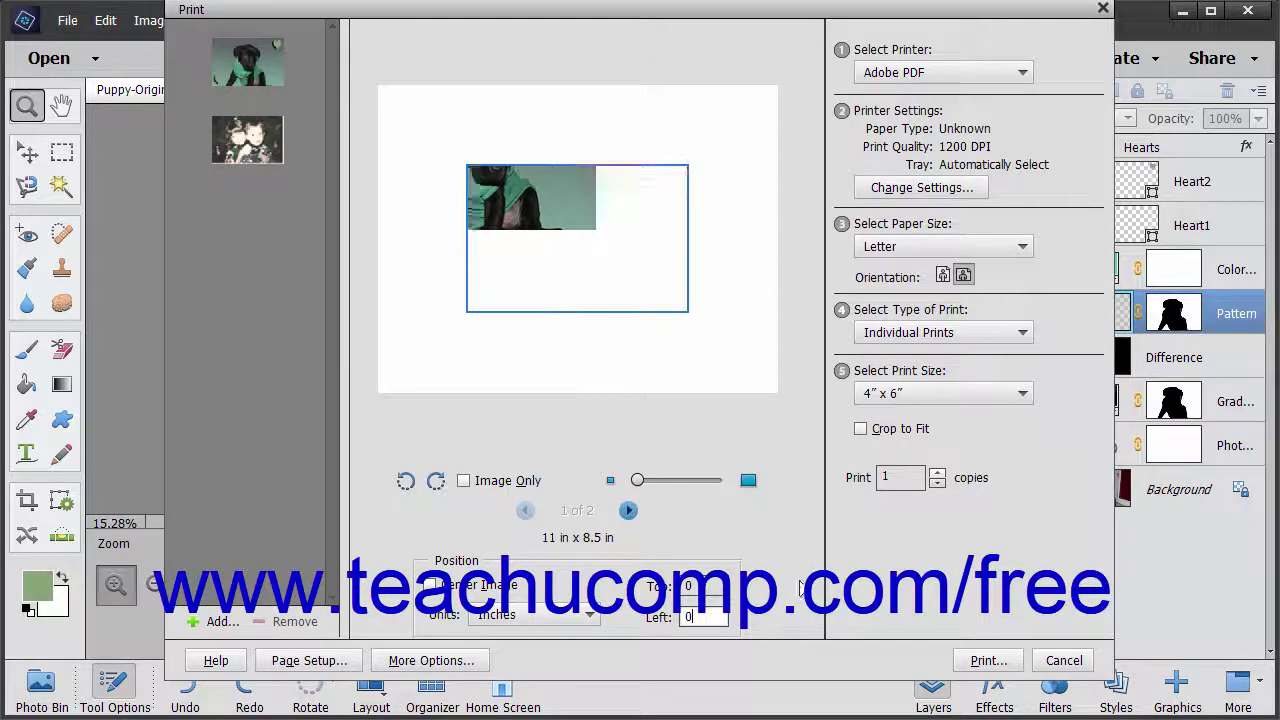
key(Tab)
click(588, 615)
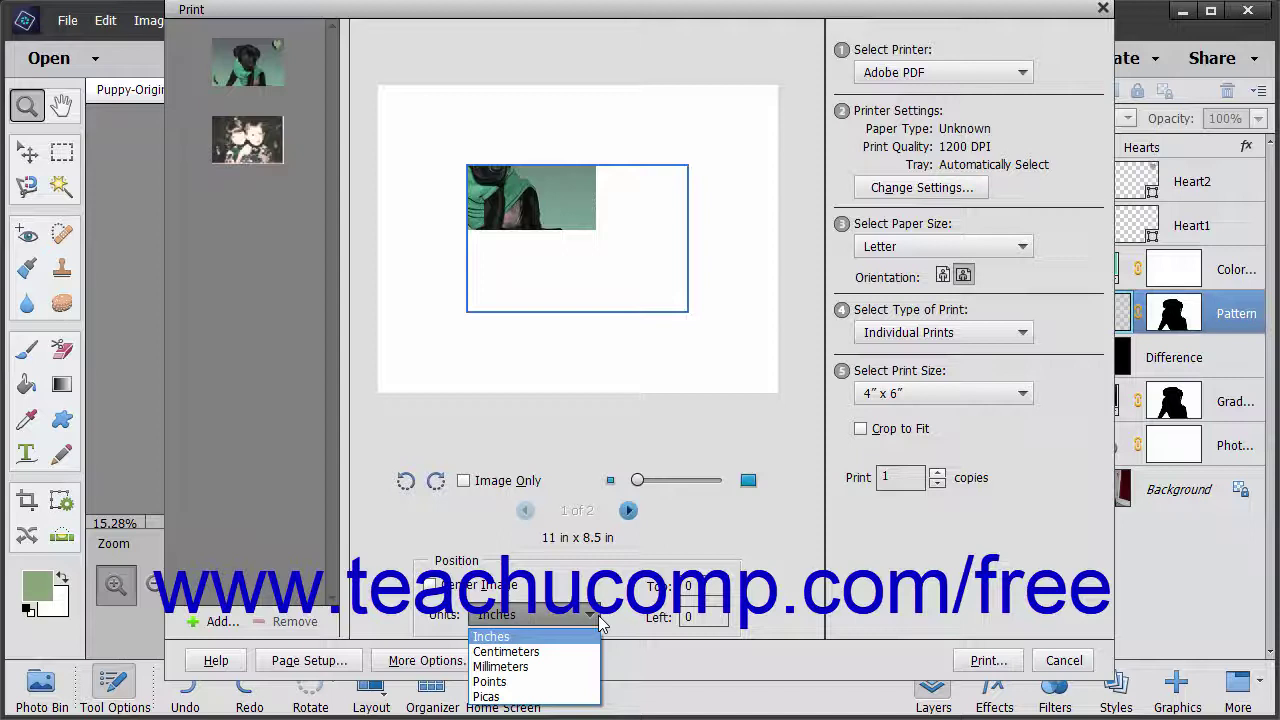
click(601, 622)
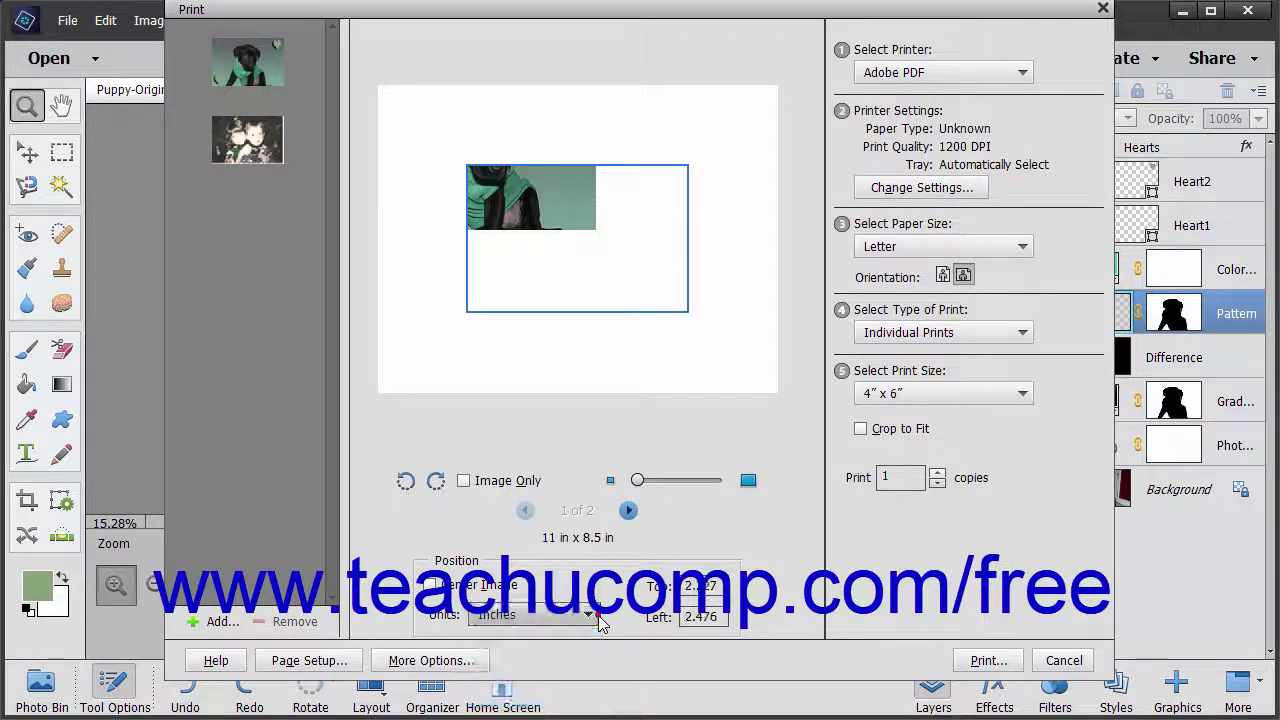
Recentre the puppy photo and select the HP Photosmart Prem C310 series printer.
click(433, 587)
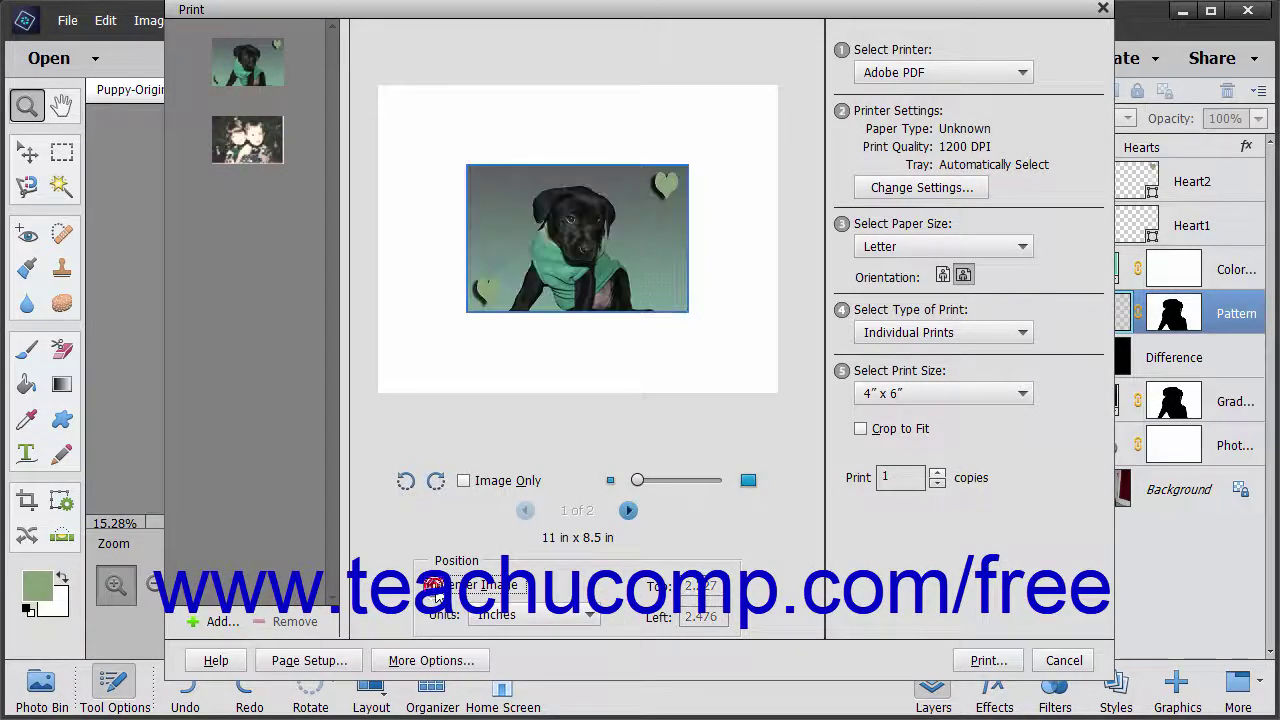
click(912, 77)
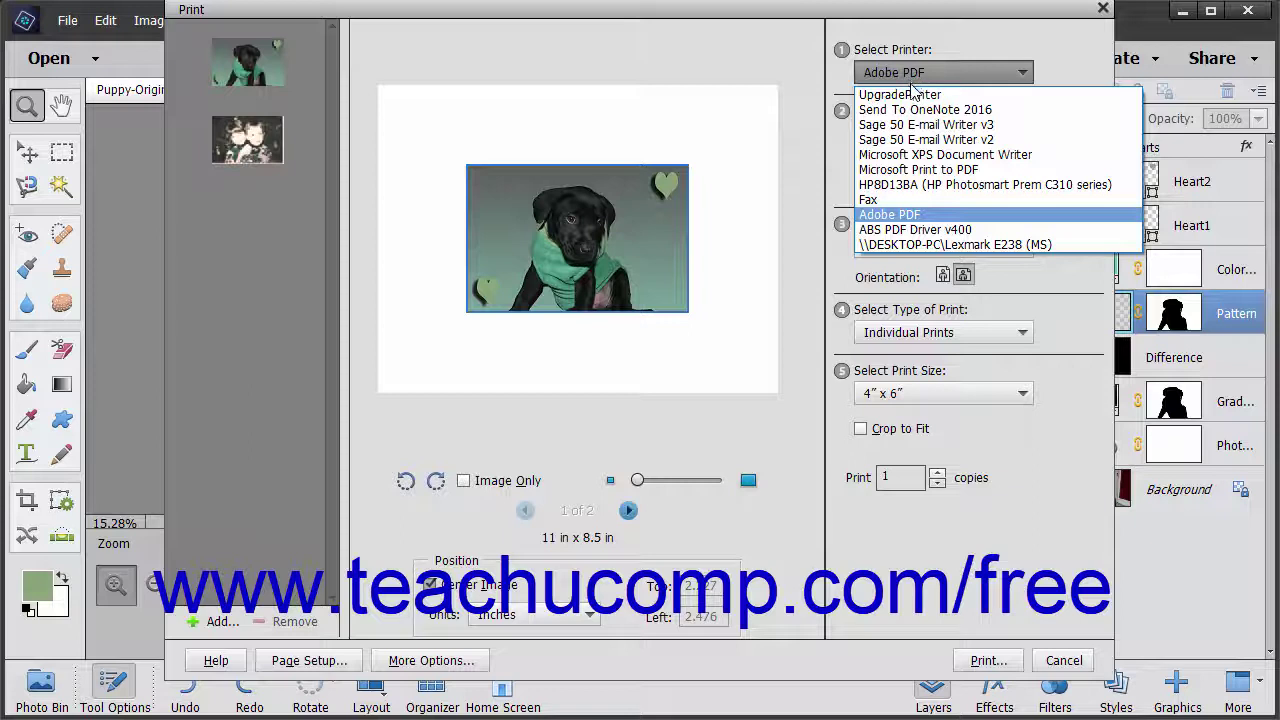
click(930, 184)
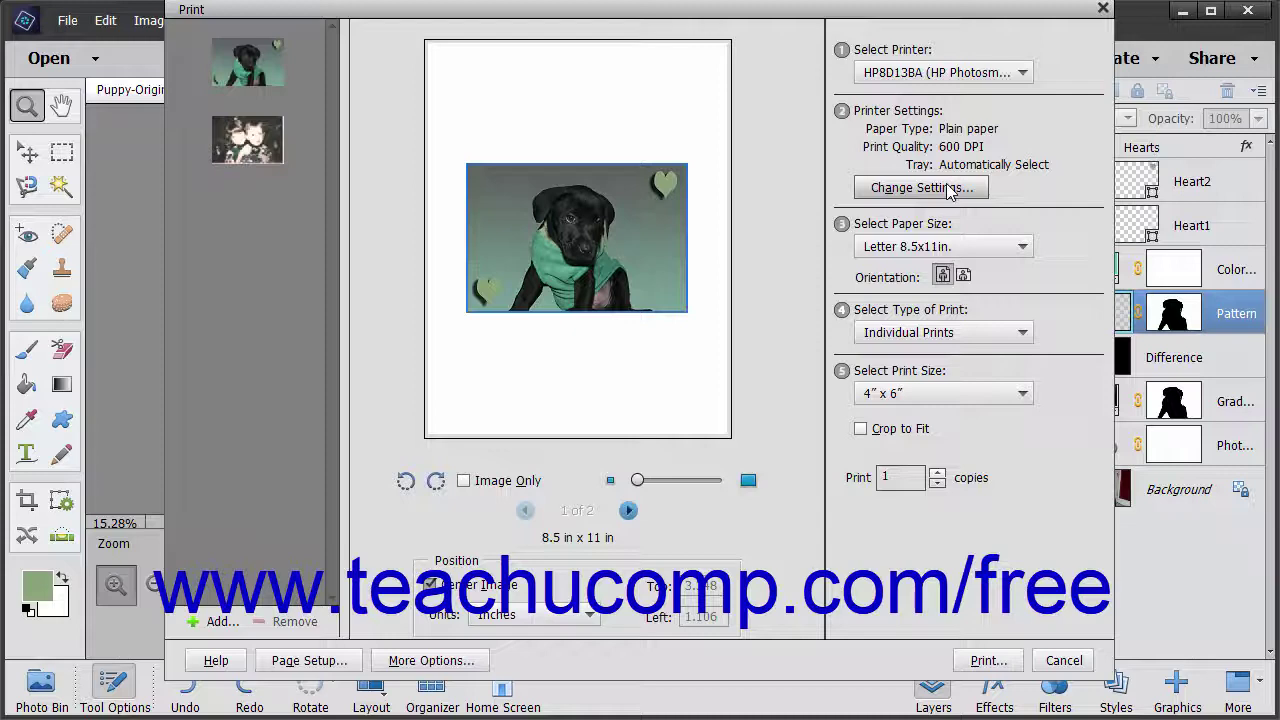
Set HP Premium Photo Papers, Photo Tray and Borderless 4x6in. in the printer settings.
click(948, 190)
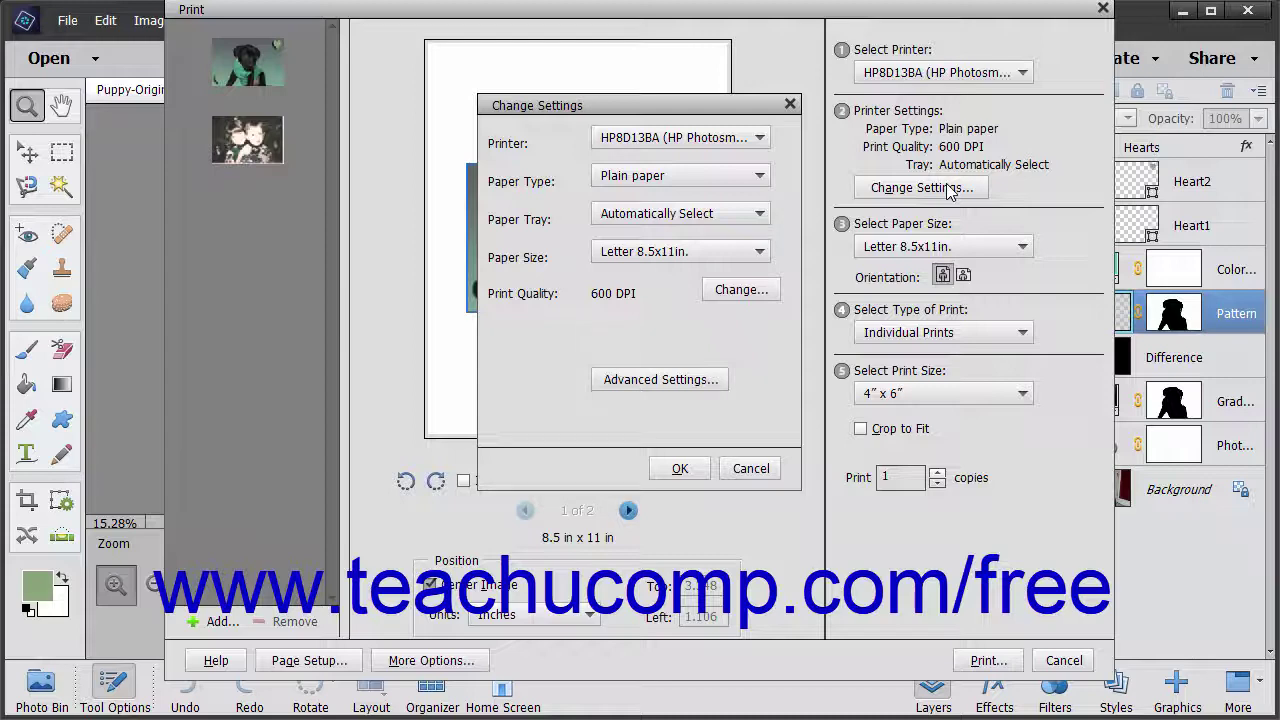
click(751, 176)
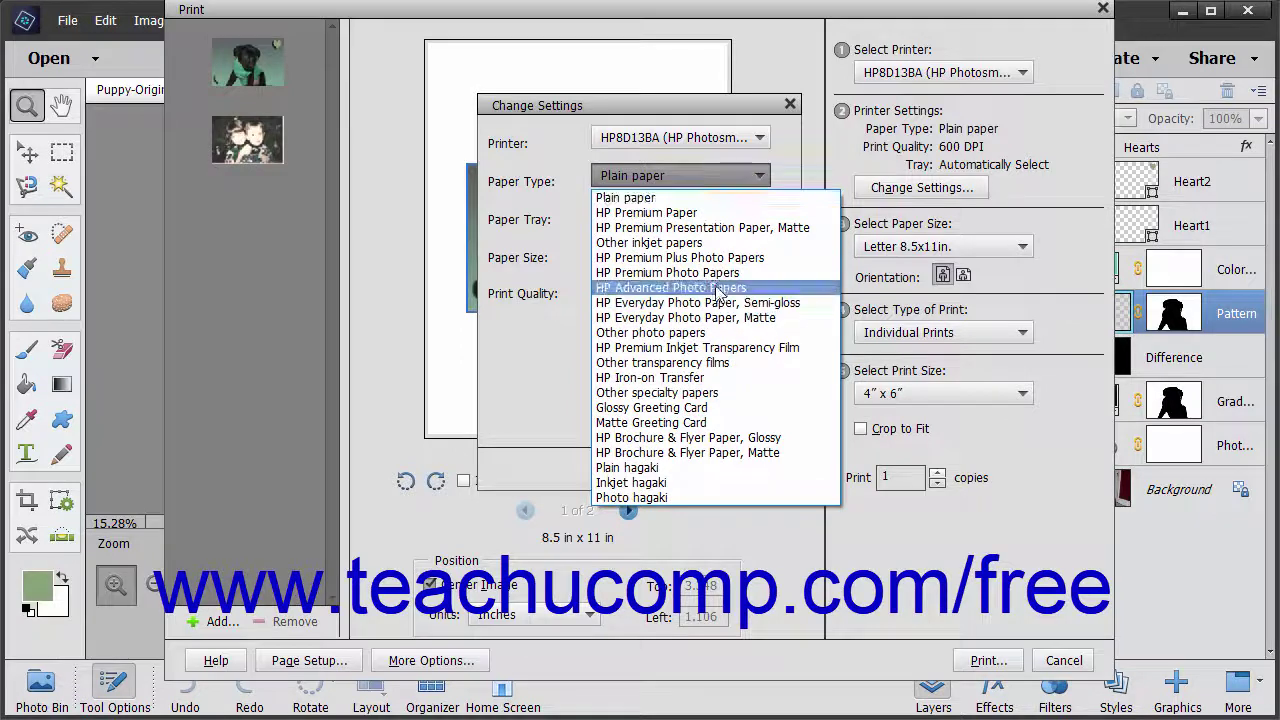
click(718, 273)
click(752, 215)
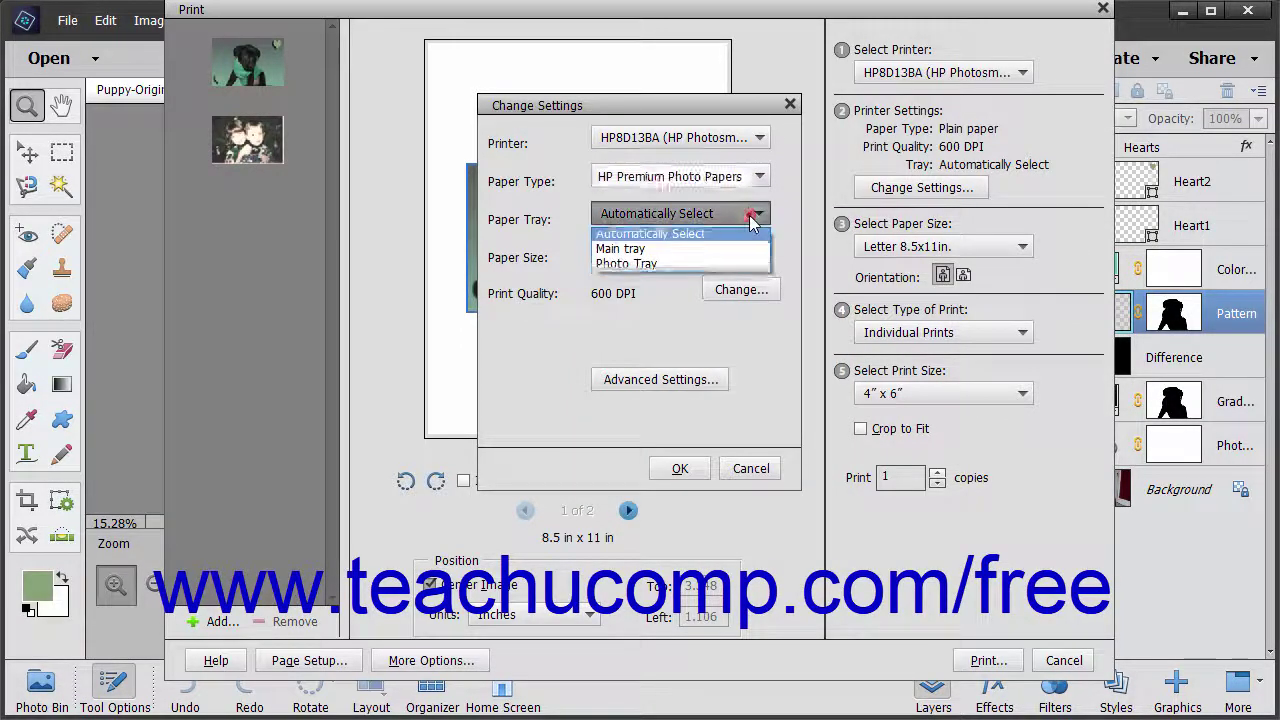
click(745, 263)
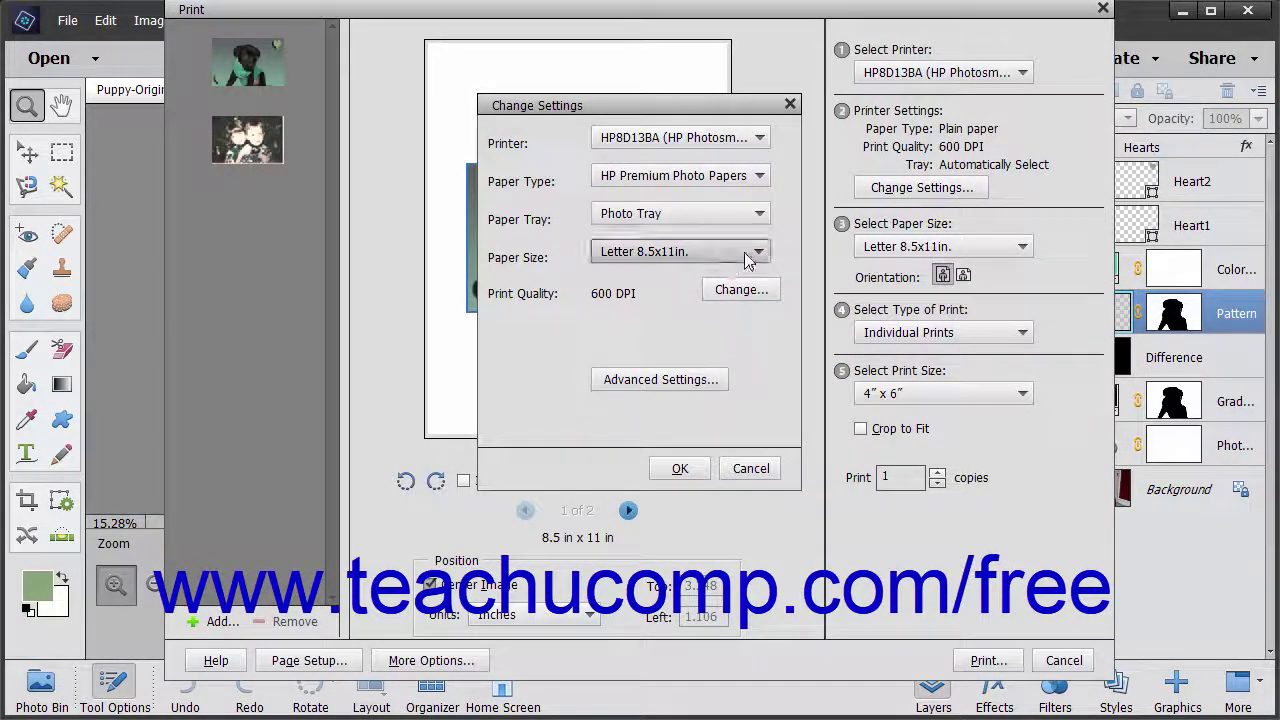
click(752, 253)
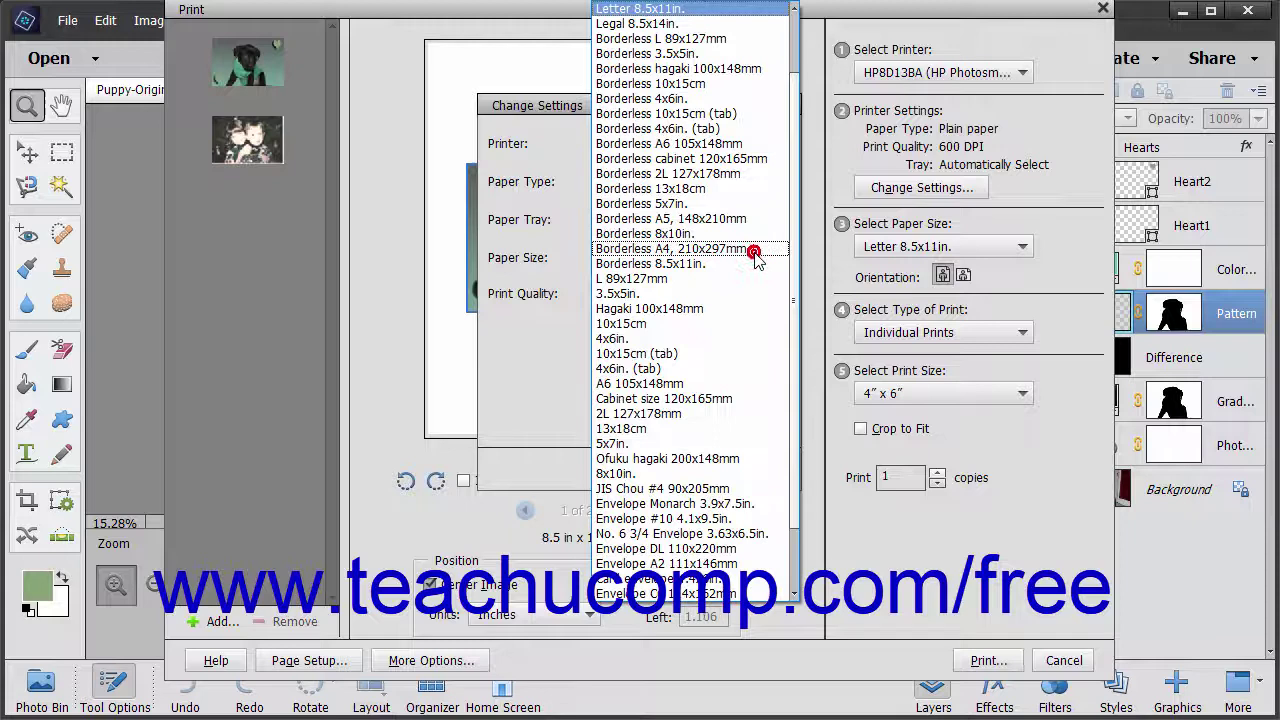
click(697, 101)
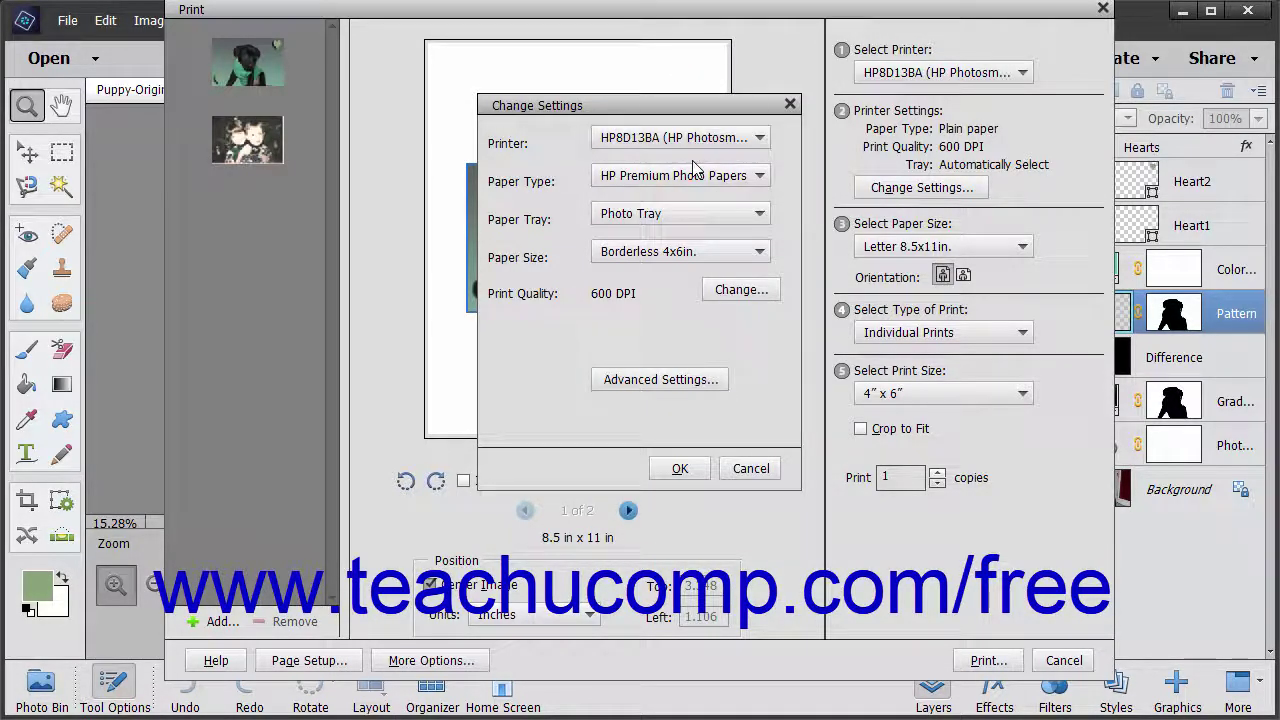
Confirm the printer settings, select Borderless 4x6in. paper and keep Individual Prints.
click(684, 470)
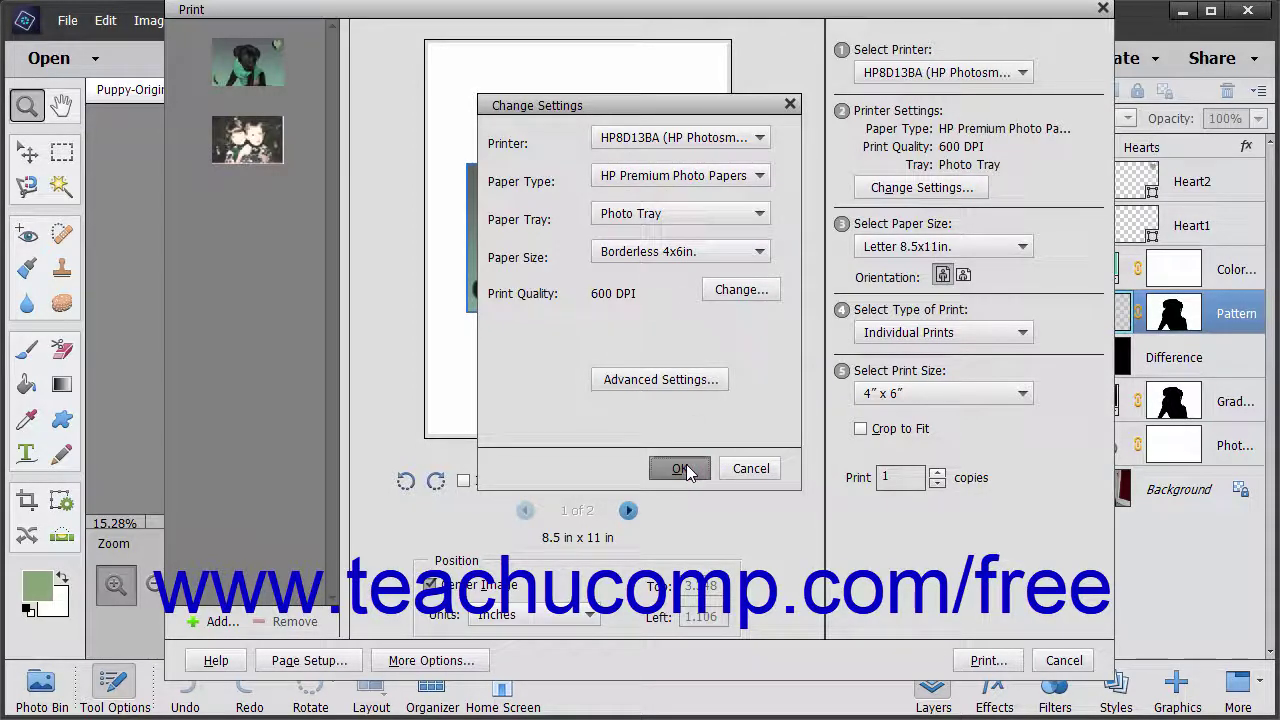
click(884, 247)
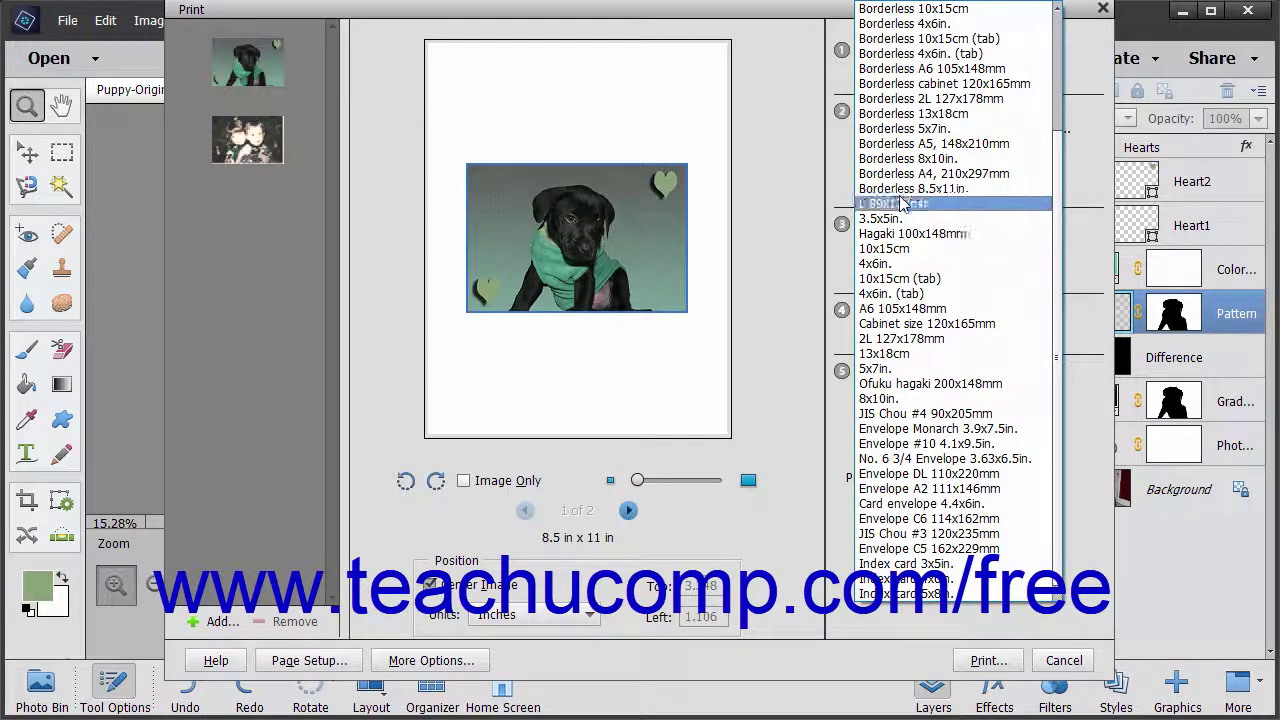
click(894, 23)
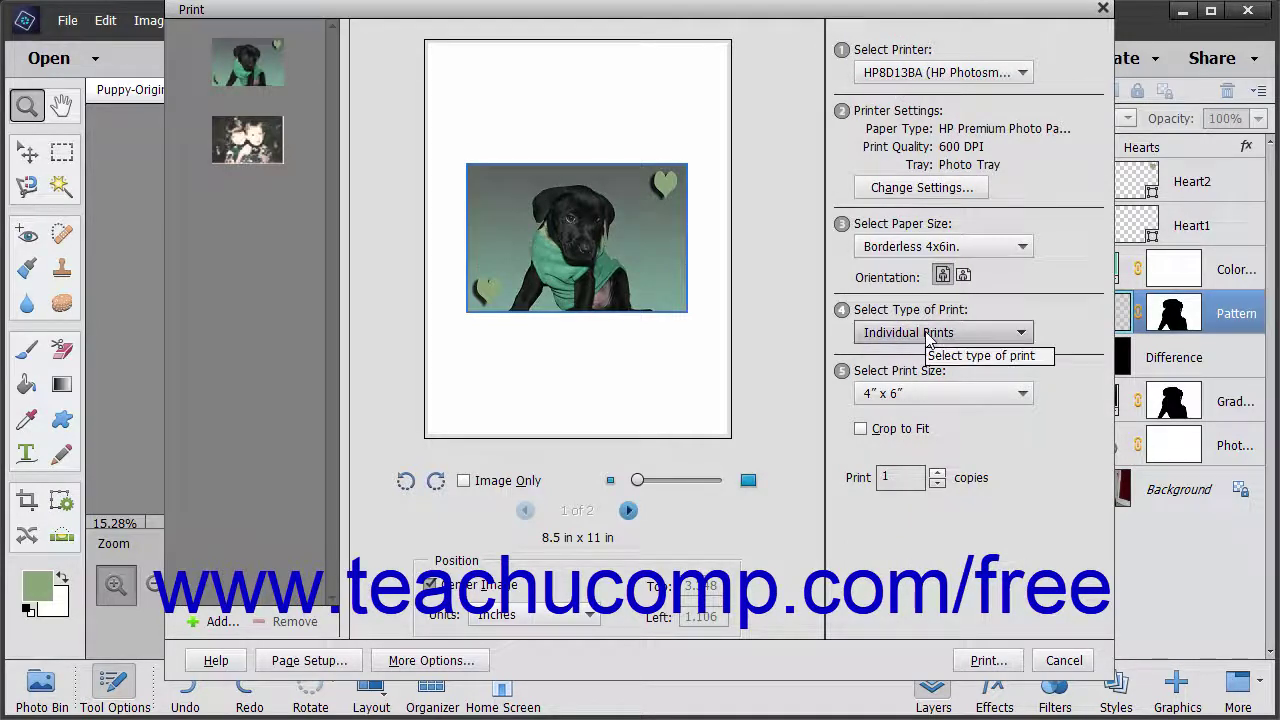
click(928, 337)
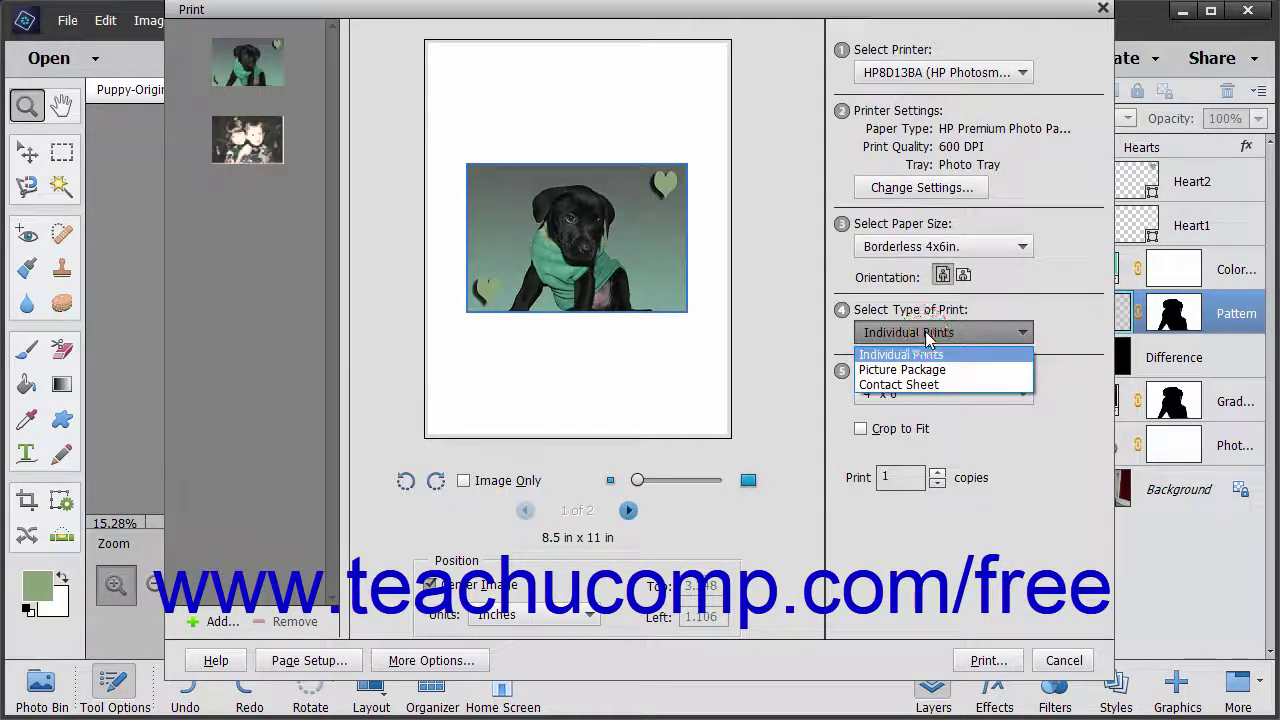
click(928, 356)
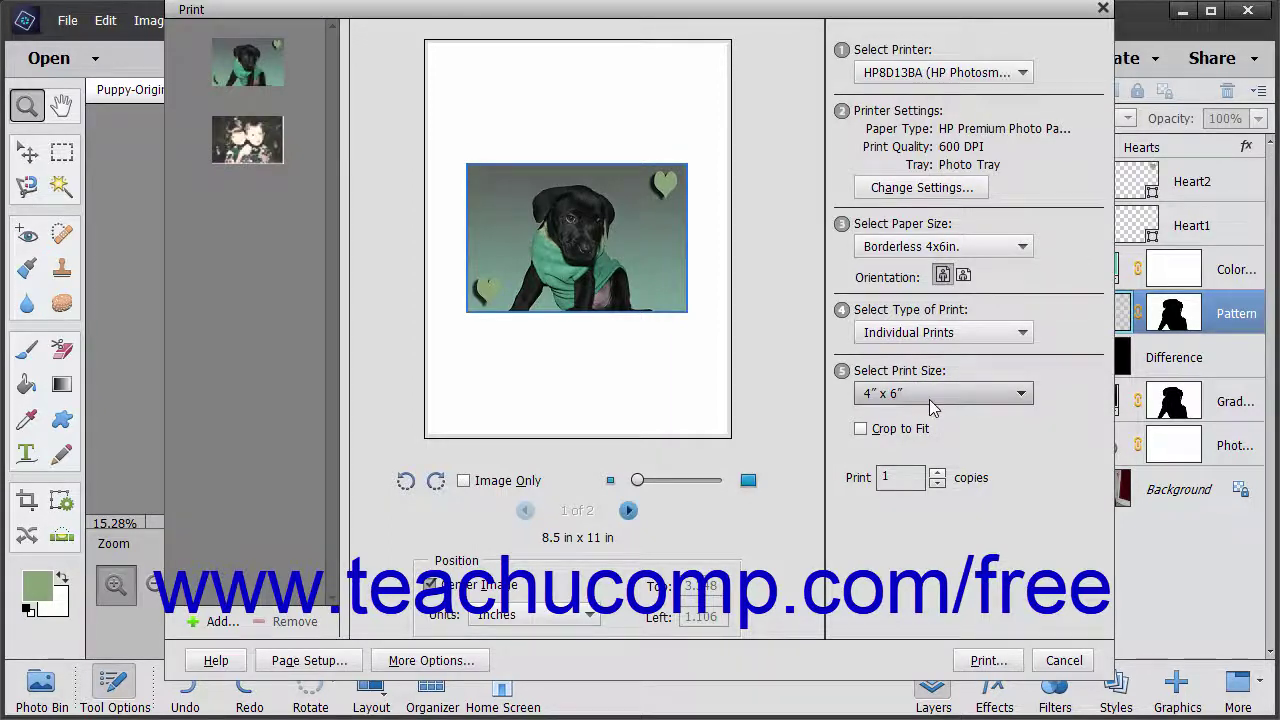
click(929, 398)
click(895, 446)
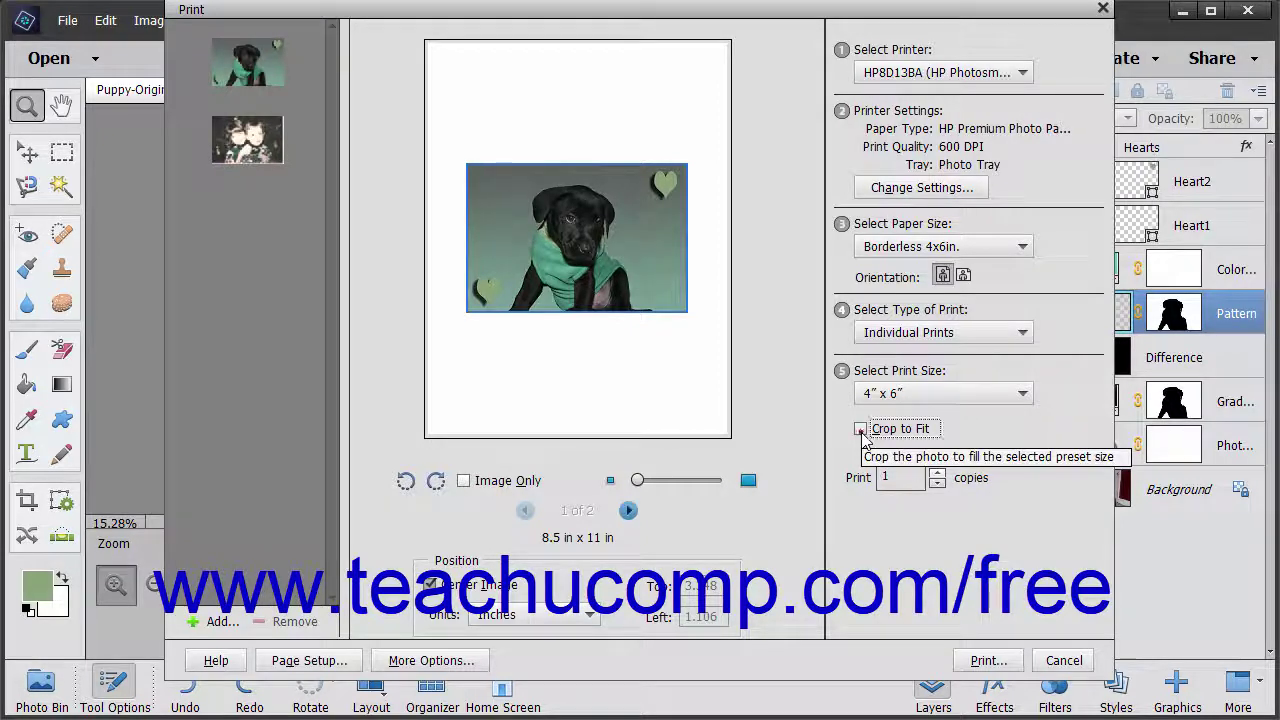
click(861, 432)
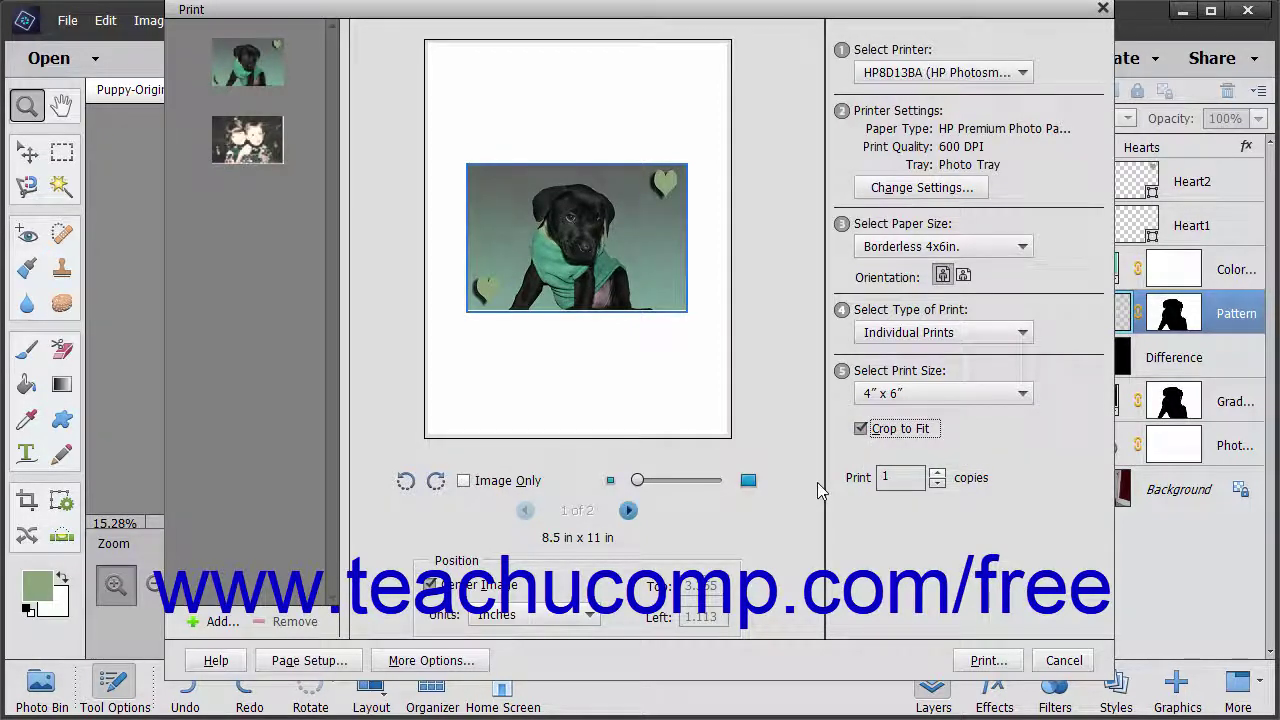
click(896, 481)
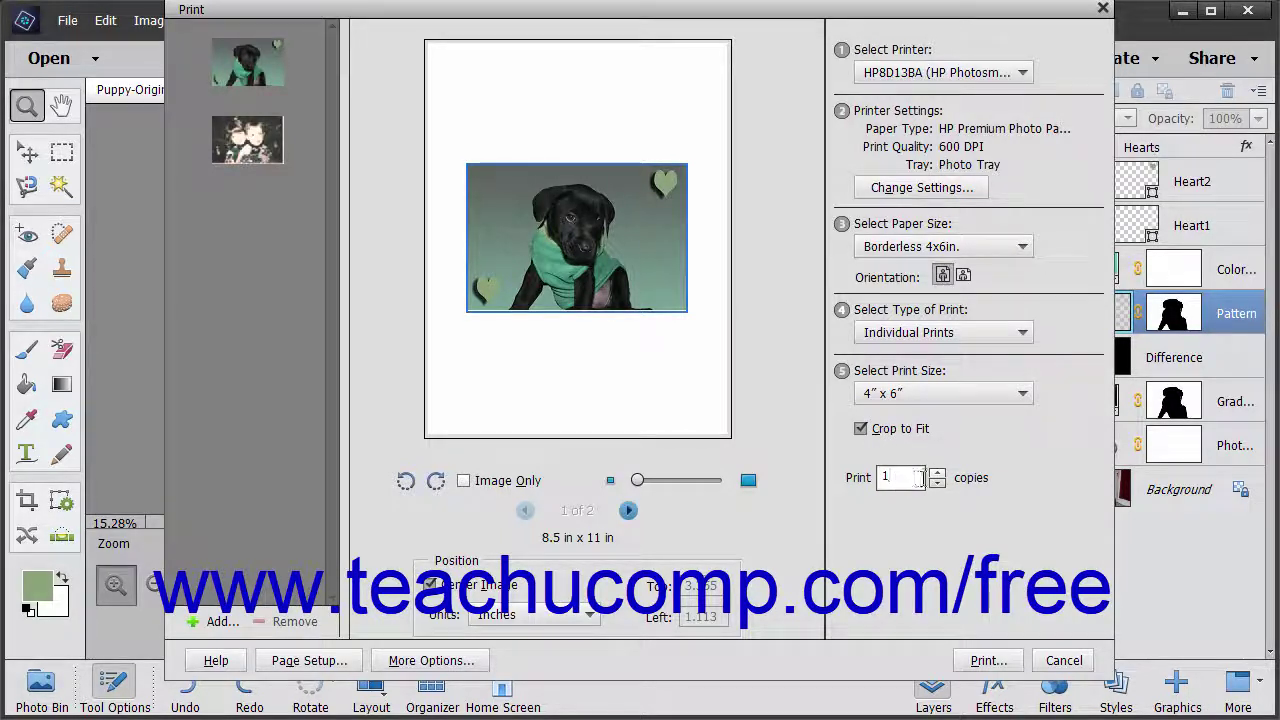
click(938, 474)
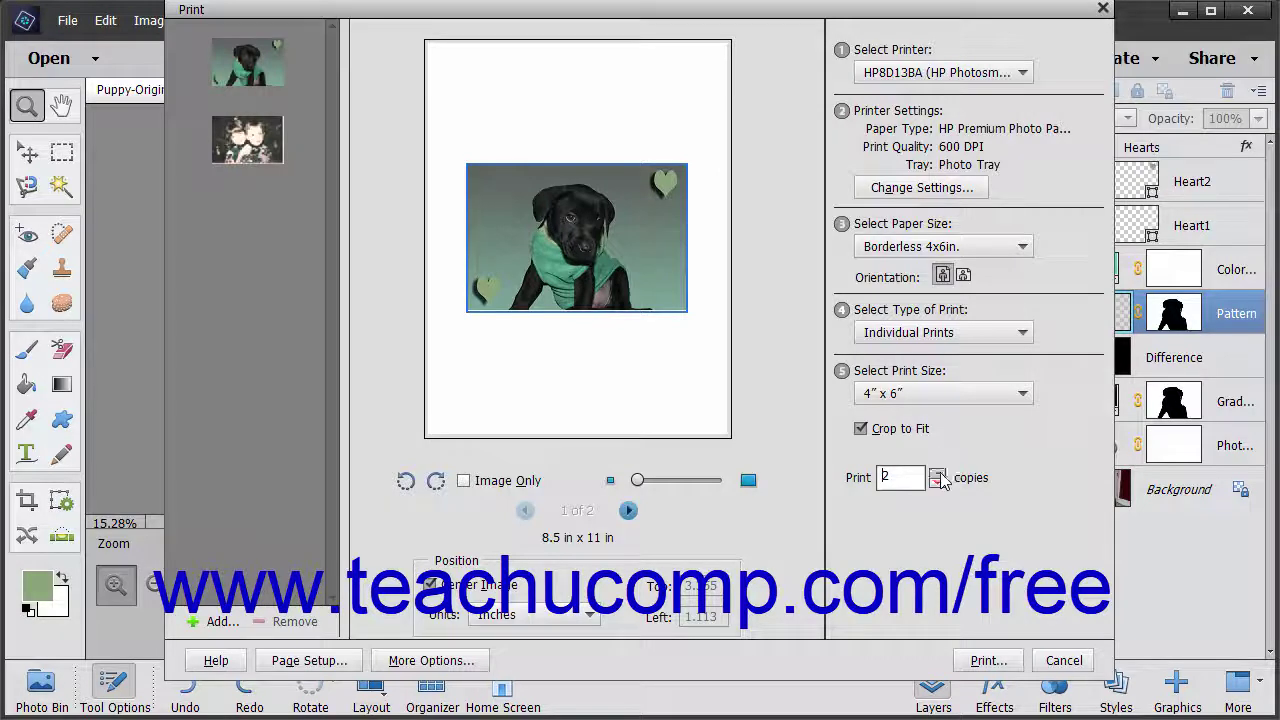
click(938, 484)
click(861, 428)
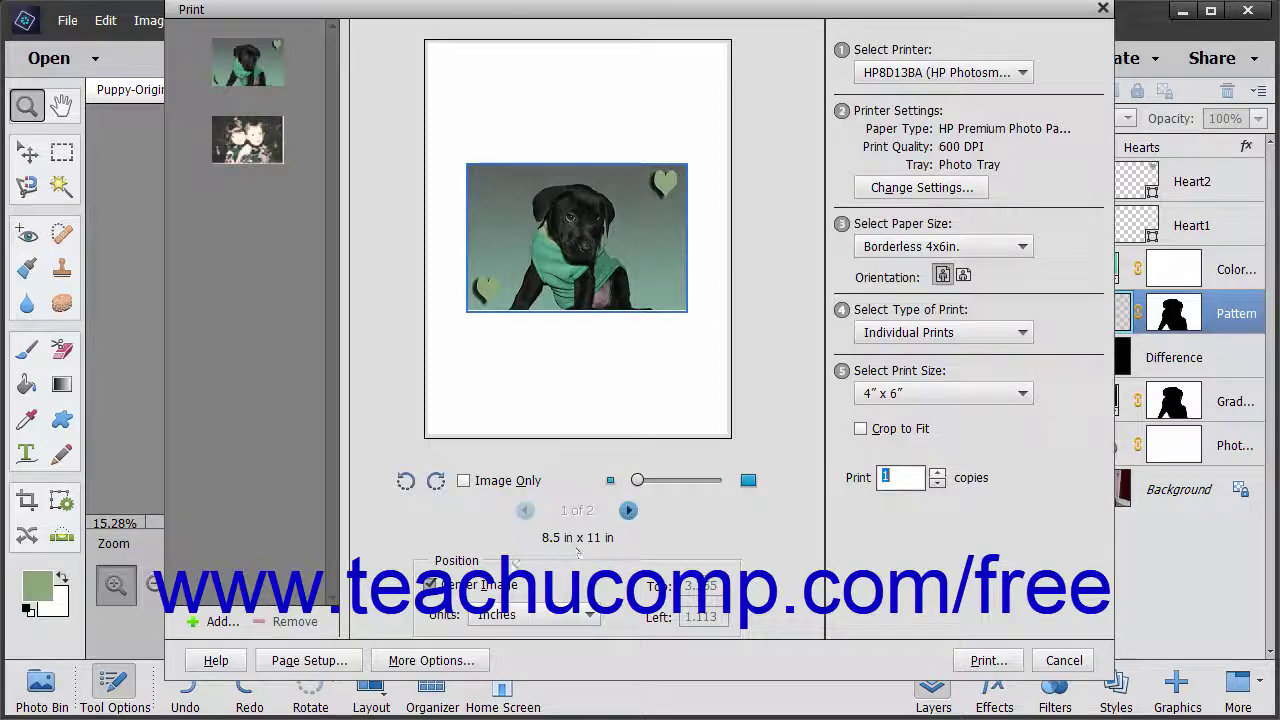
Apply the Photo Printing - Borderless shortcut in Page Setup printer properties.
click(352, 666)
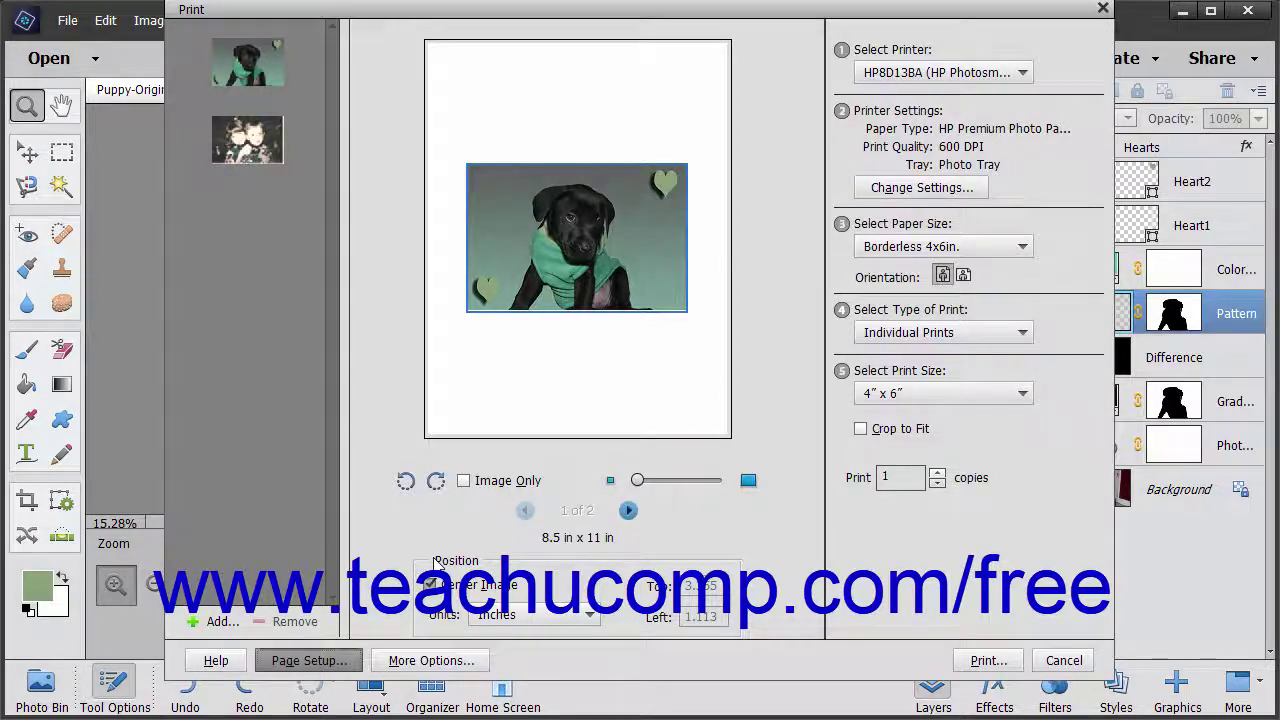
click(443, 245)
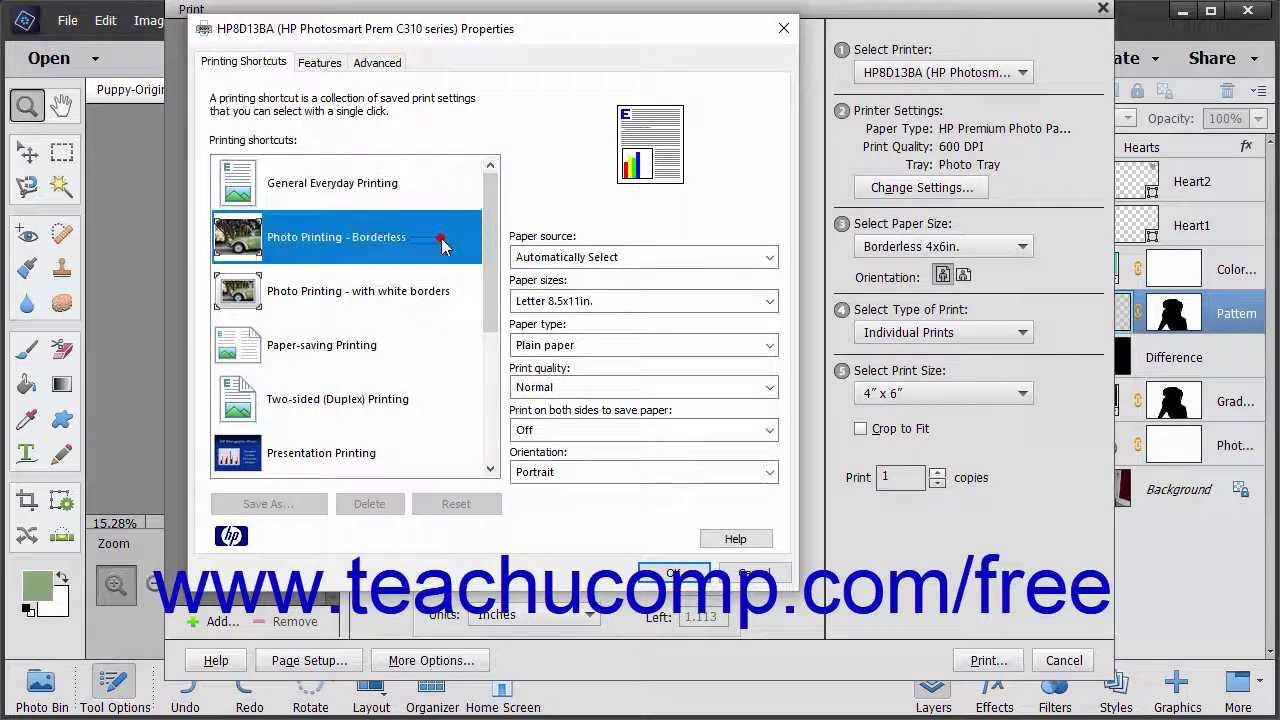
click(333, 70)
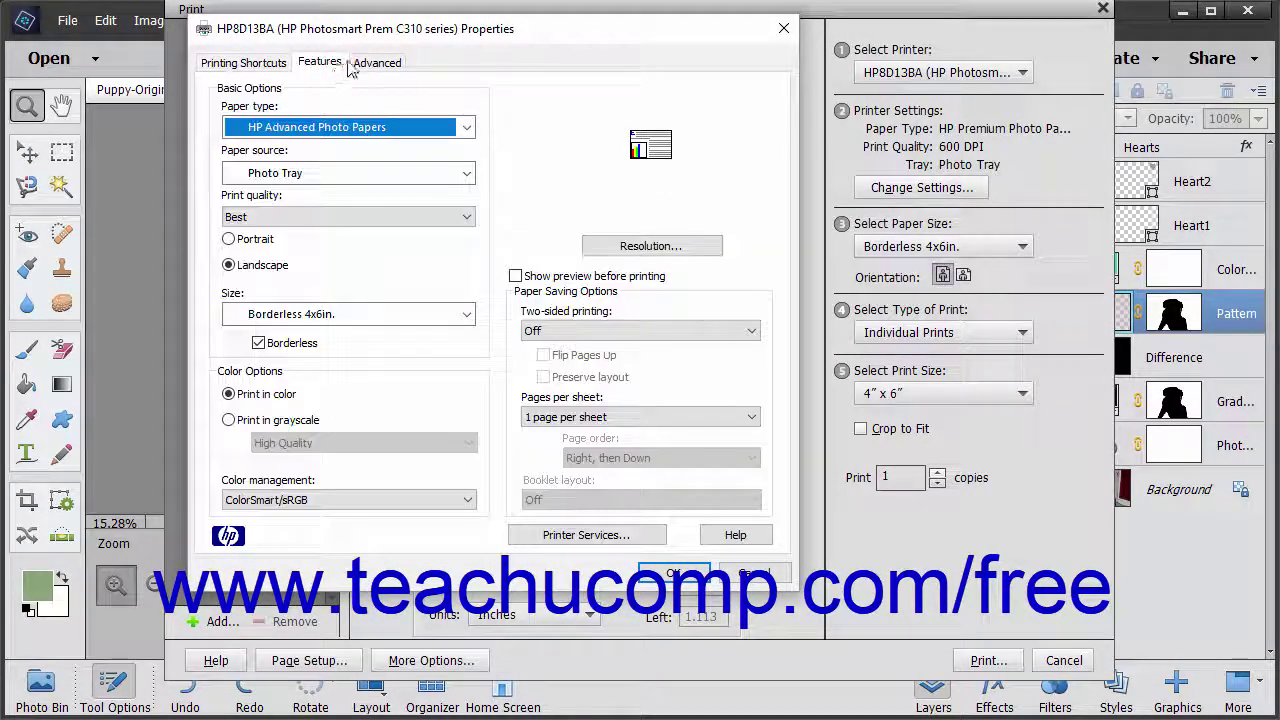
click(370, 63)
click(270, 64)
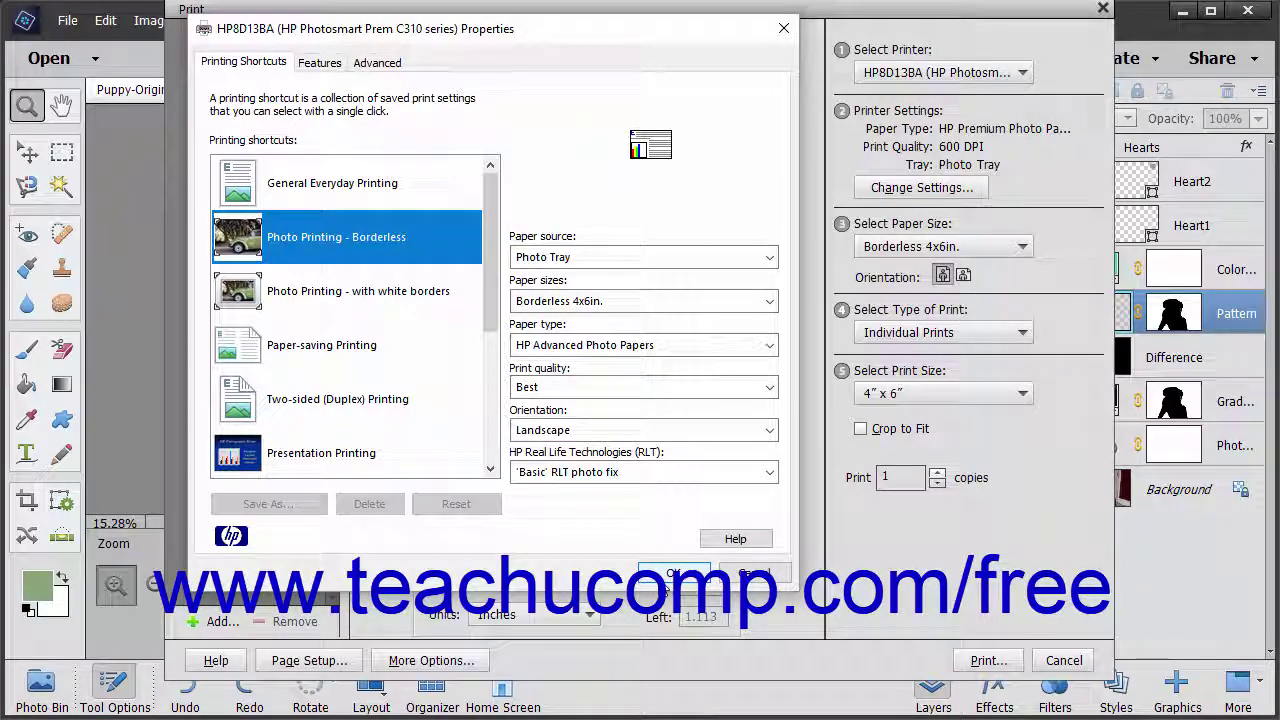
click(666, 580)
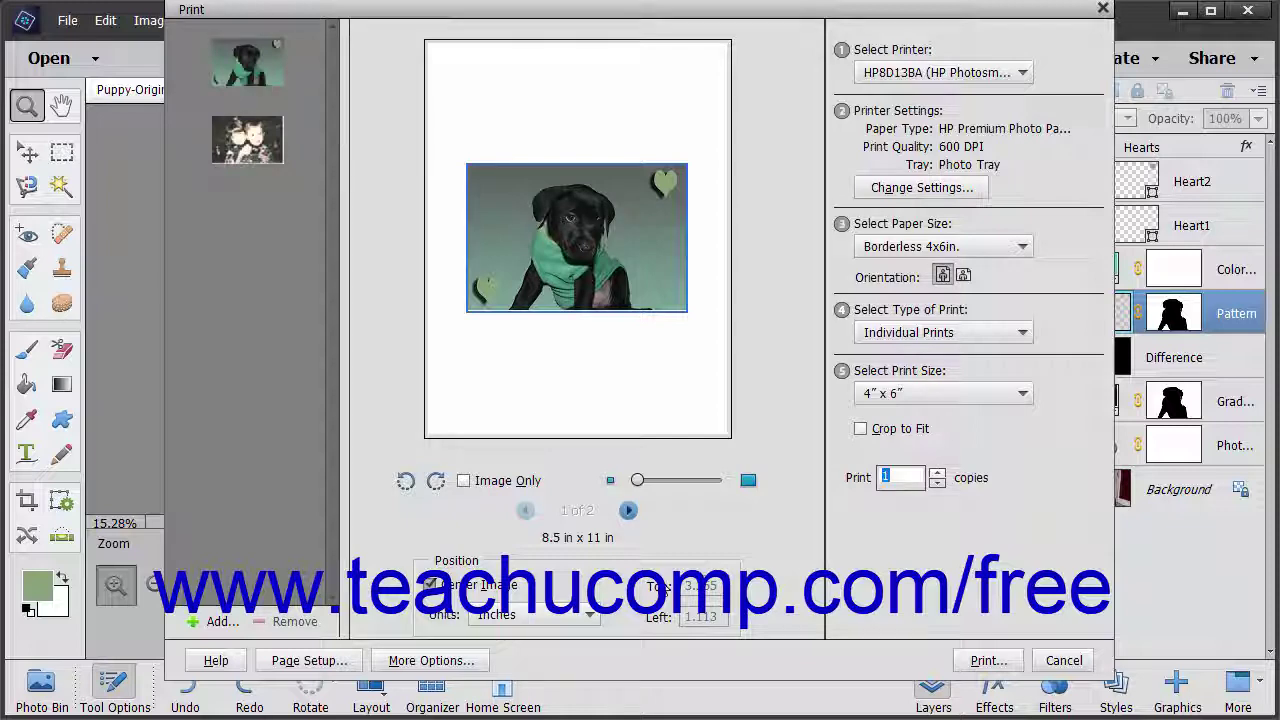
In More Options, set a custom print size with Scale to Fit Media for the 6 x 4 in paper.
click(457, 664)
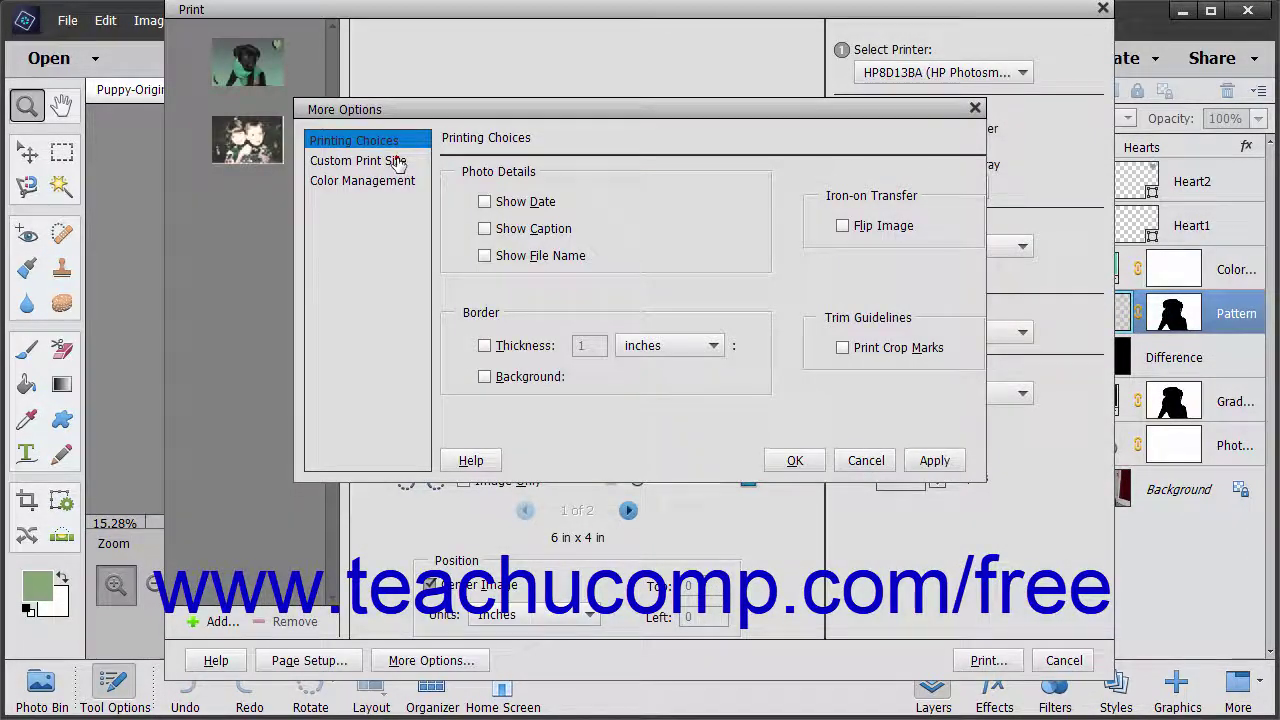
click(397, 161)
click(457, 201)
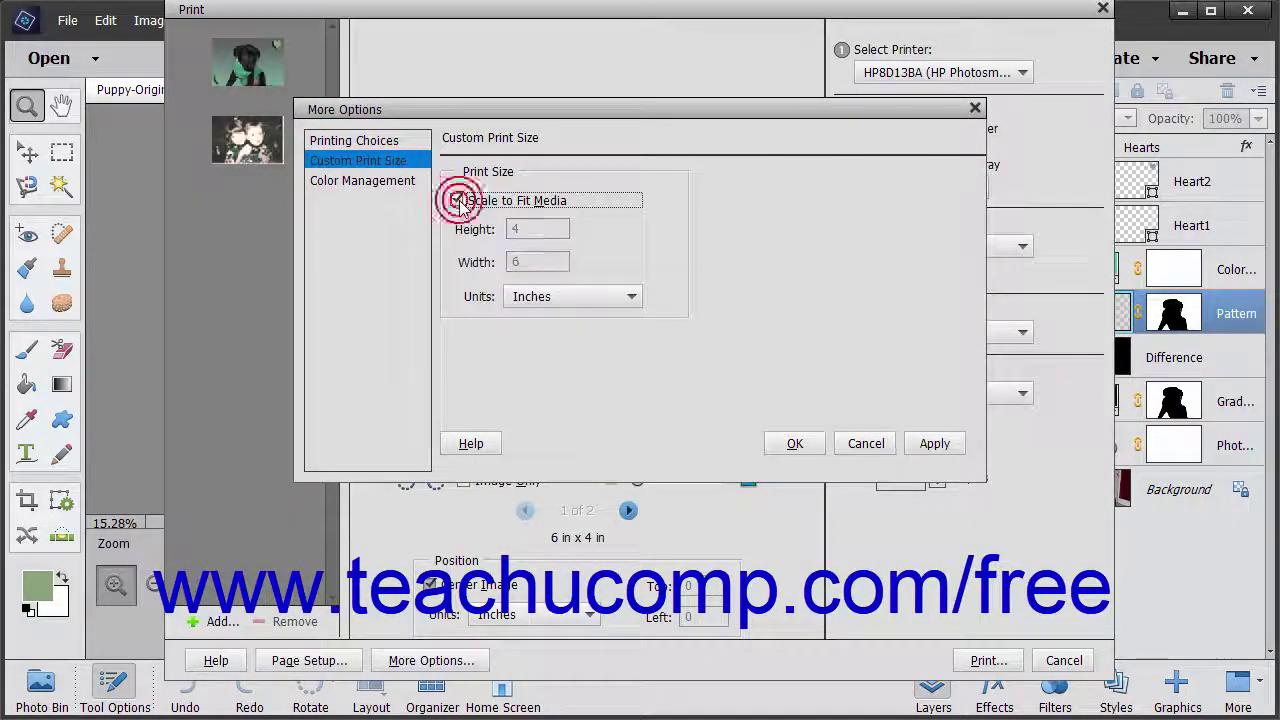
click(795, 444)
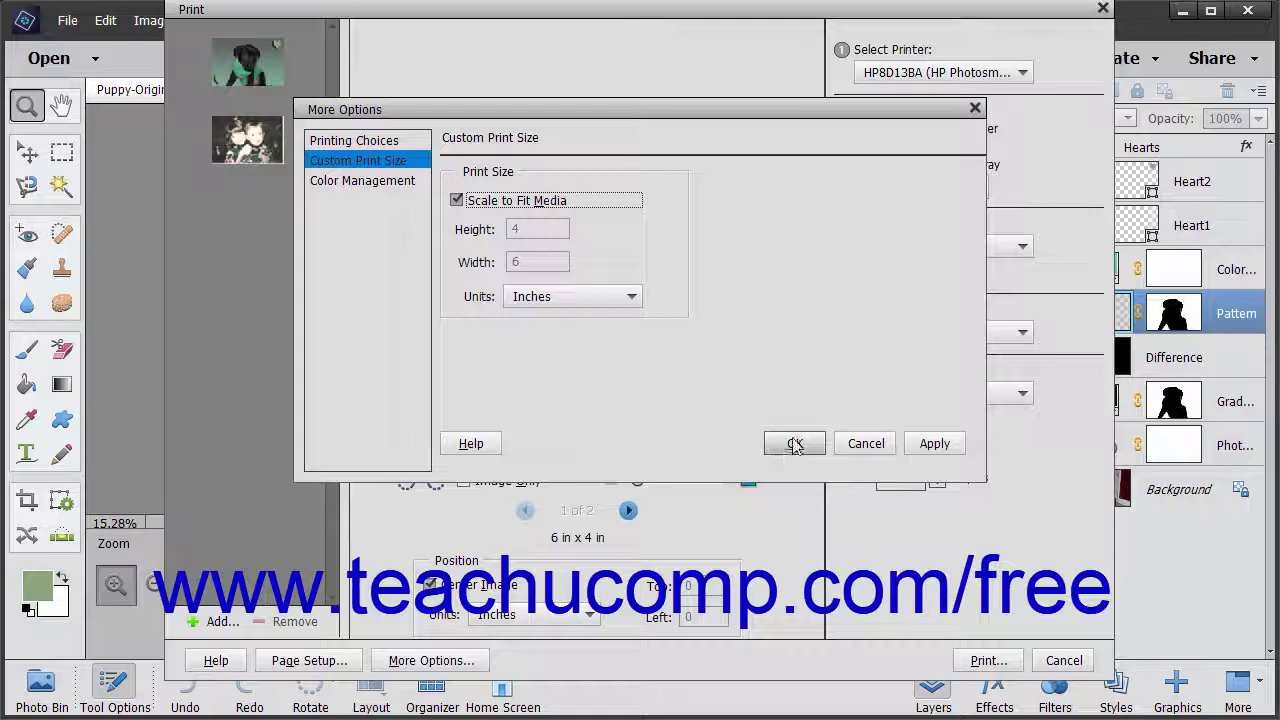
click(795, 444)
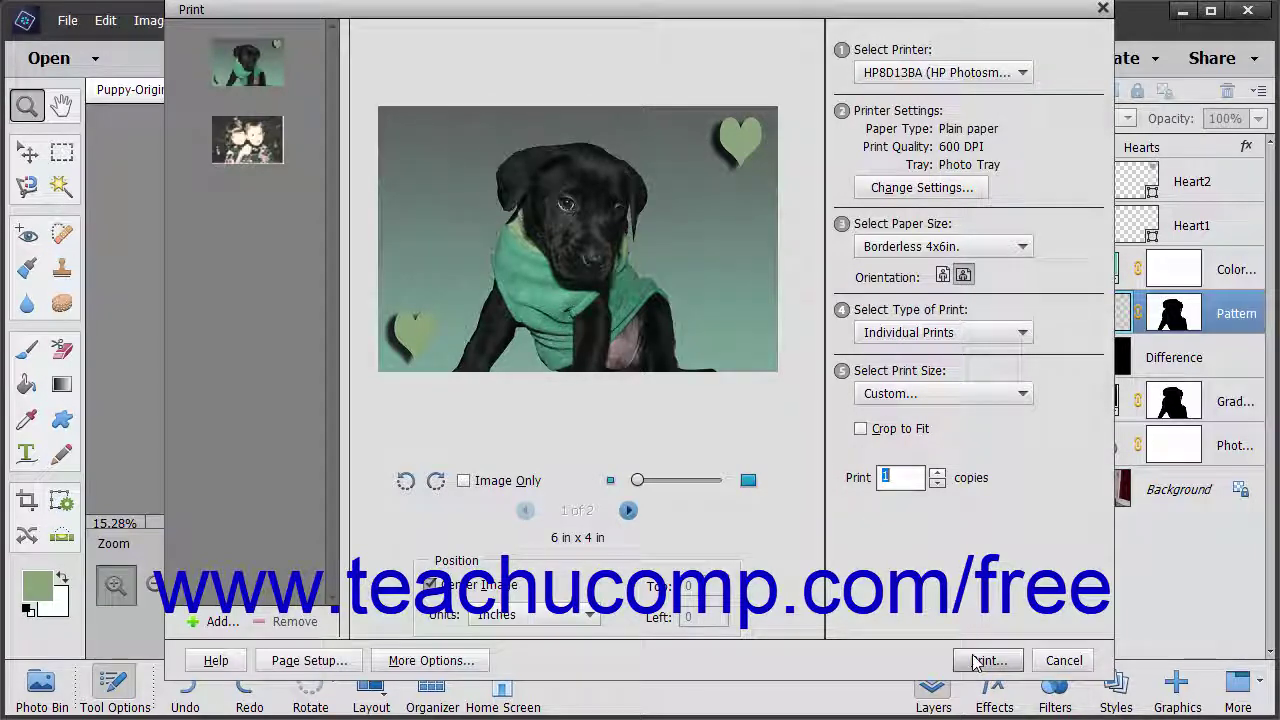
Close the Print dialog and return to Puppy-Original.psd in the Expert editor.
click(937, 664)
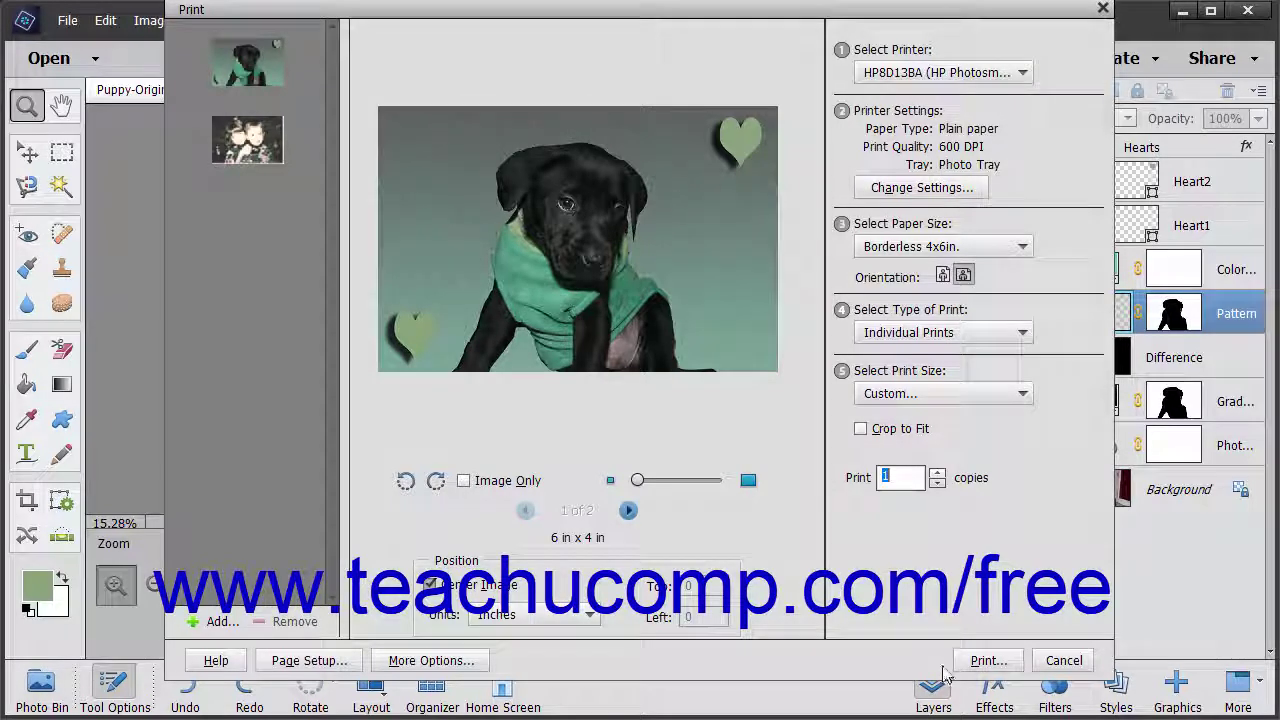
click(1063, 662)
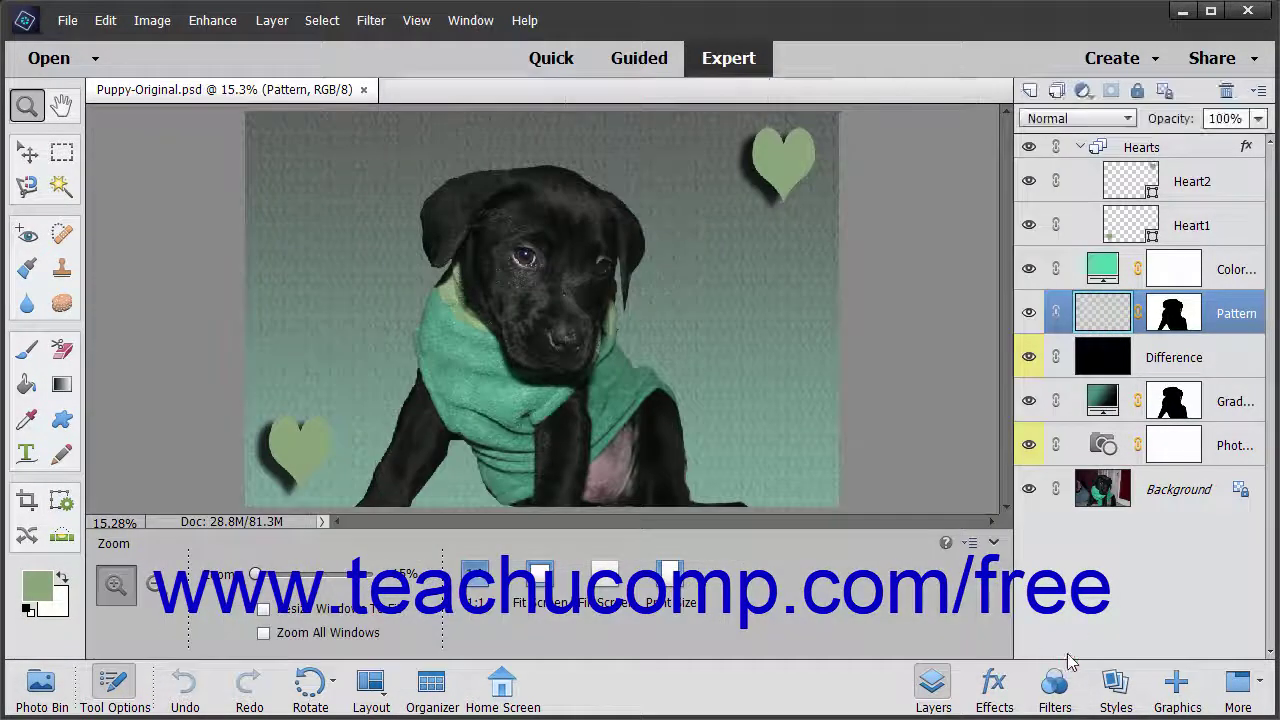